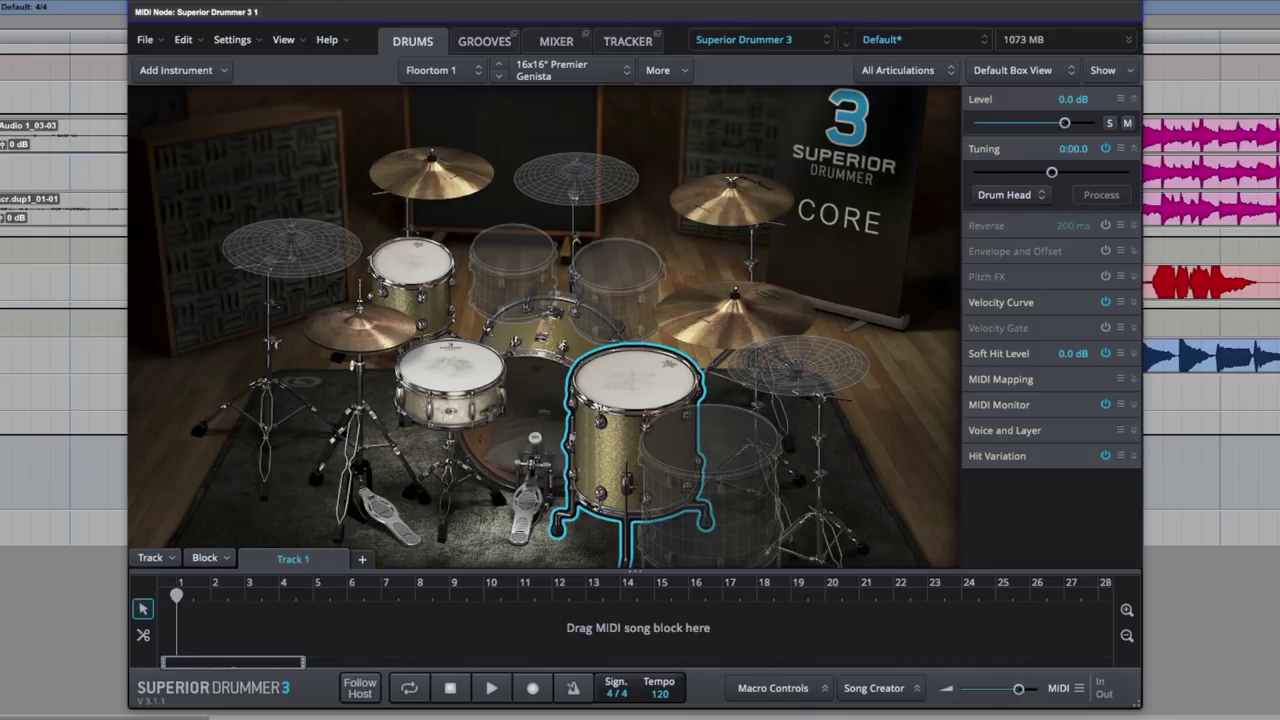
Move the host playhead near the session start and set the tempo to follow the host at 115.
{"action": "left_click", "coordinate": [481, 43]}
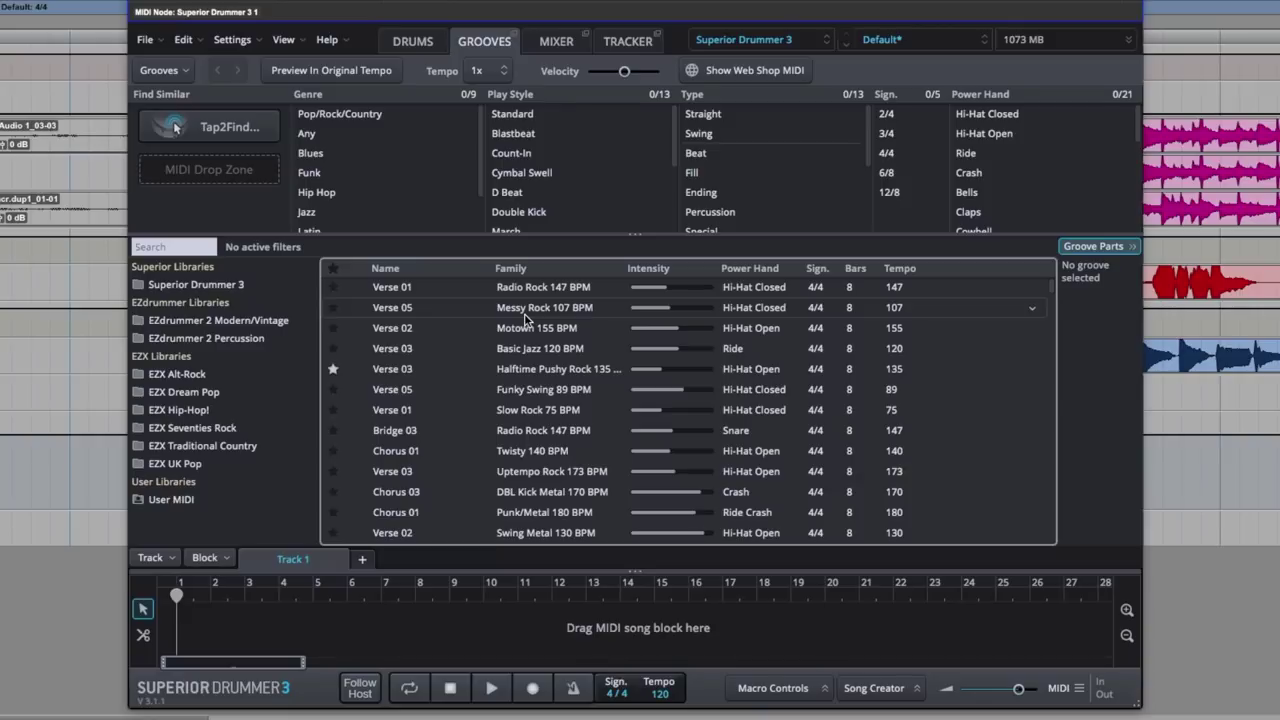
{"action": "left_click", "coordinate": [412, 41]}
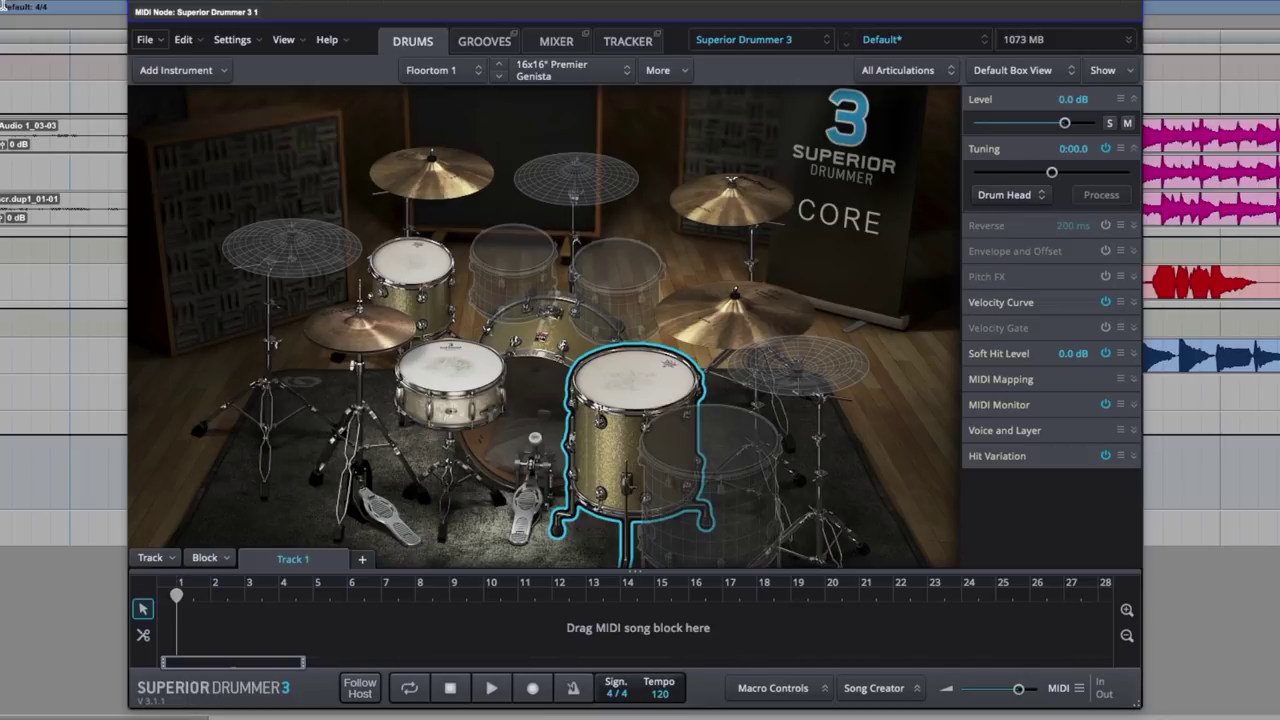
{"action": "left_click", "coordinate": [96, 82]}
{"action": "left_click", "coordinate": [358, 690]}
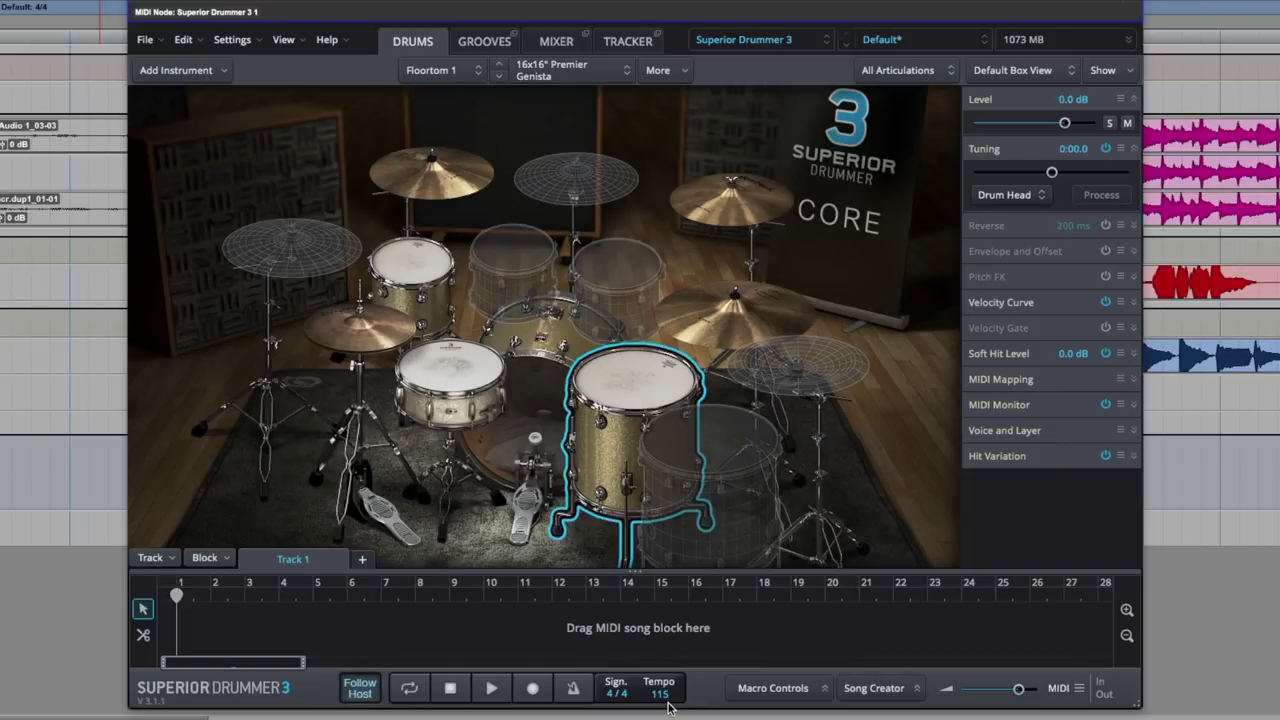
Audition the Chorus 01 and Uptempo Rock Verse 03 grooves in the groove library.
{"action": "left_click", "coordinate": [483, 42]}
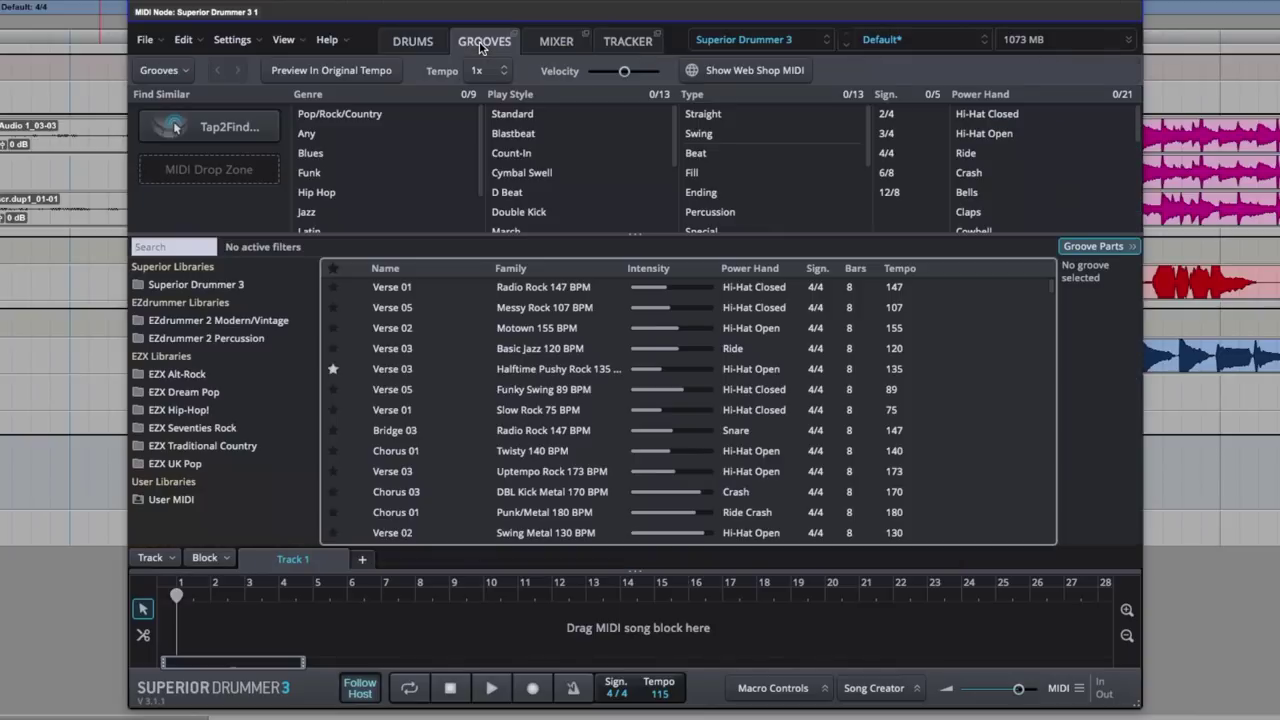
{"action": "left_click", "coordinate": [357, 452]}
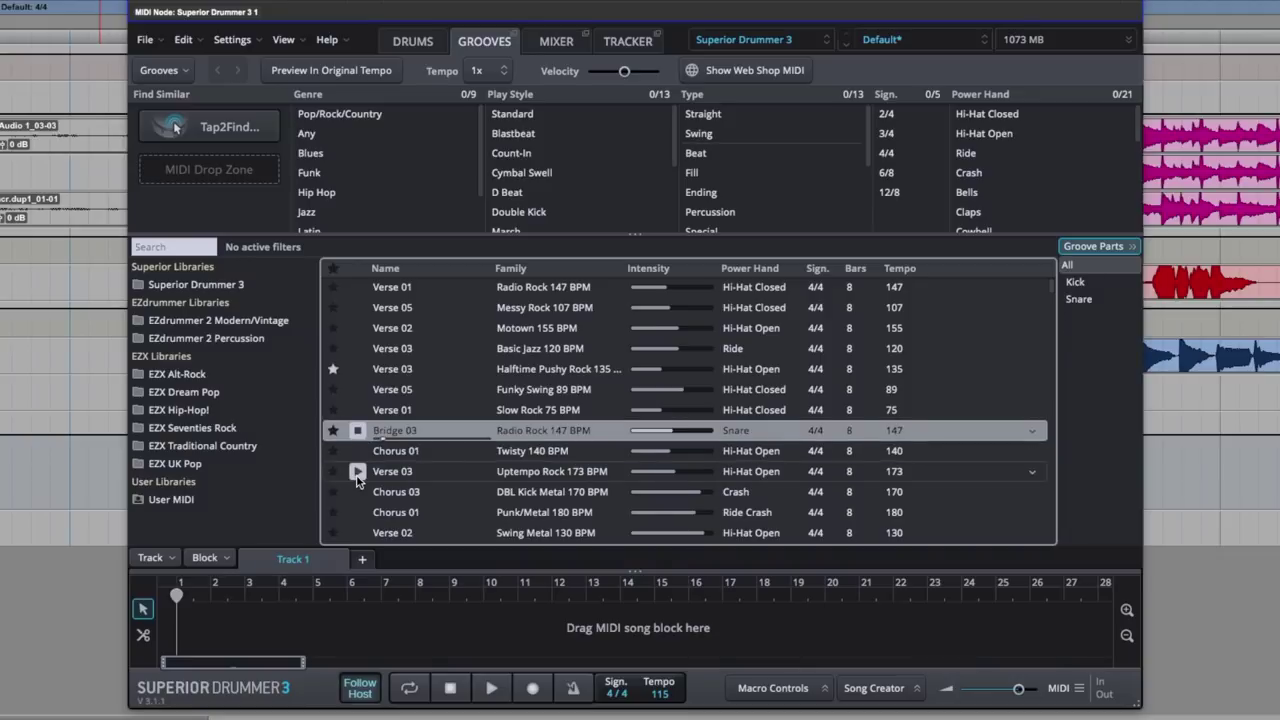
{"action": "left_click", "coordinate": [357, 474]}
{"action": "left_click", "coordinate": [357, 474]}
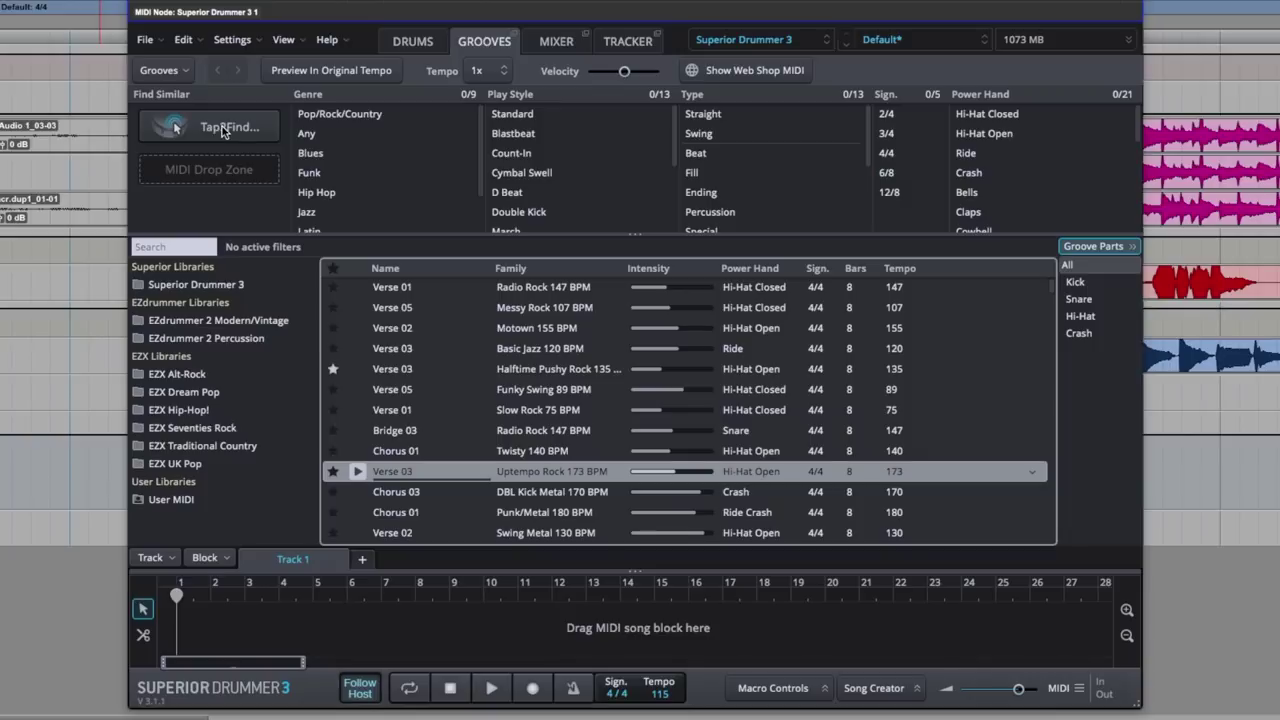
{"action": "left_click", "coordinate": [396, 42]}
{"action": "left_click", "coordinate": [485, 46]}
Tap a rhythm into Tap2Find with 1/8t quantize and list the matching grooves, led by Fills 07 at 50%.
{"action": "left_click", "coordinate": [229, 131]}
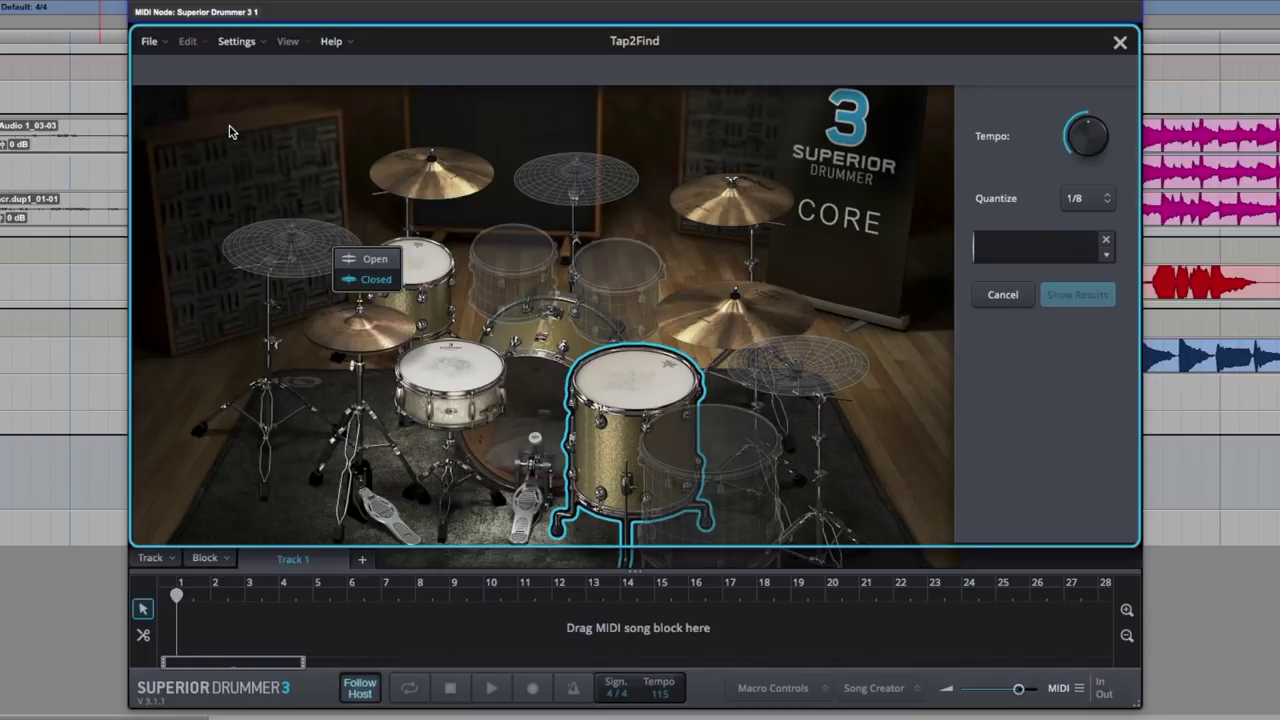
{"action": "left_click", "coordinate": [1097, 201]}
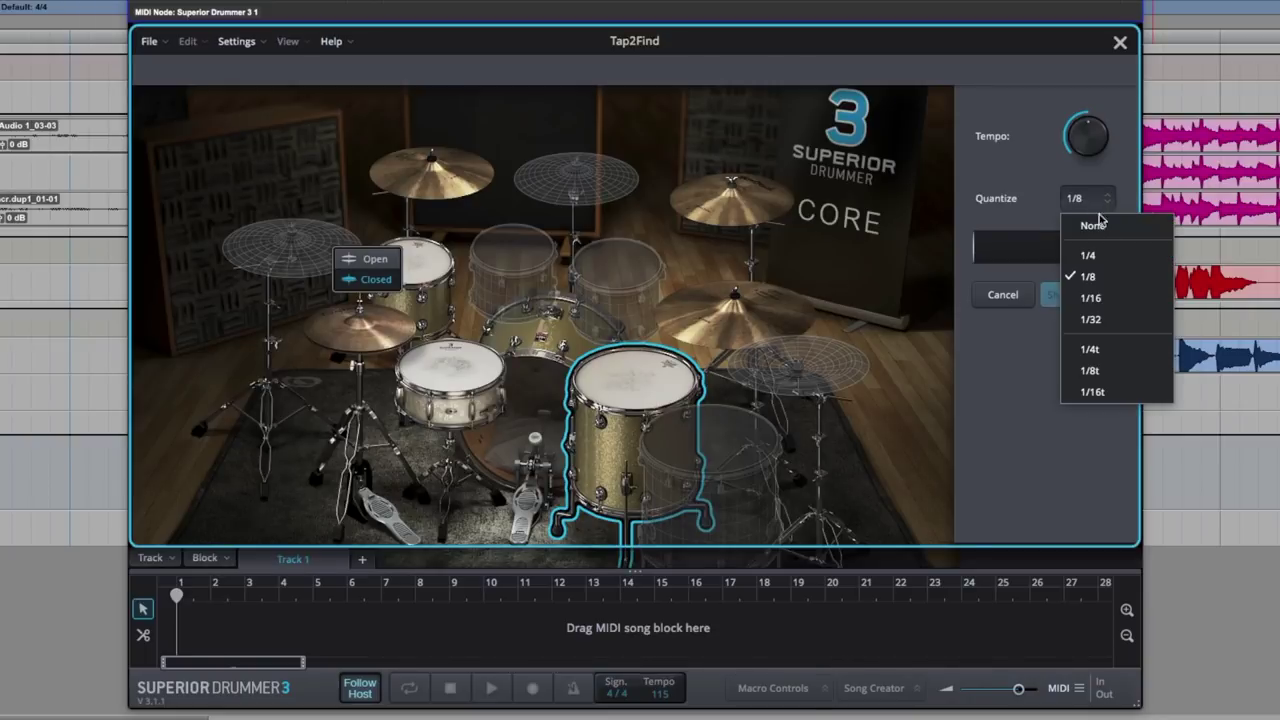
{"action": "left_click", "coordinate": [1134, 376]}
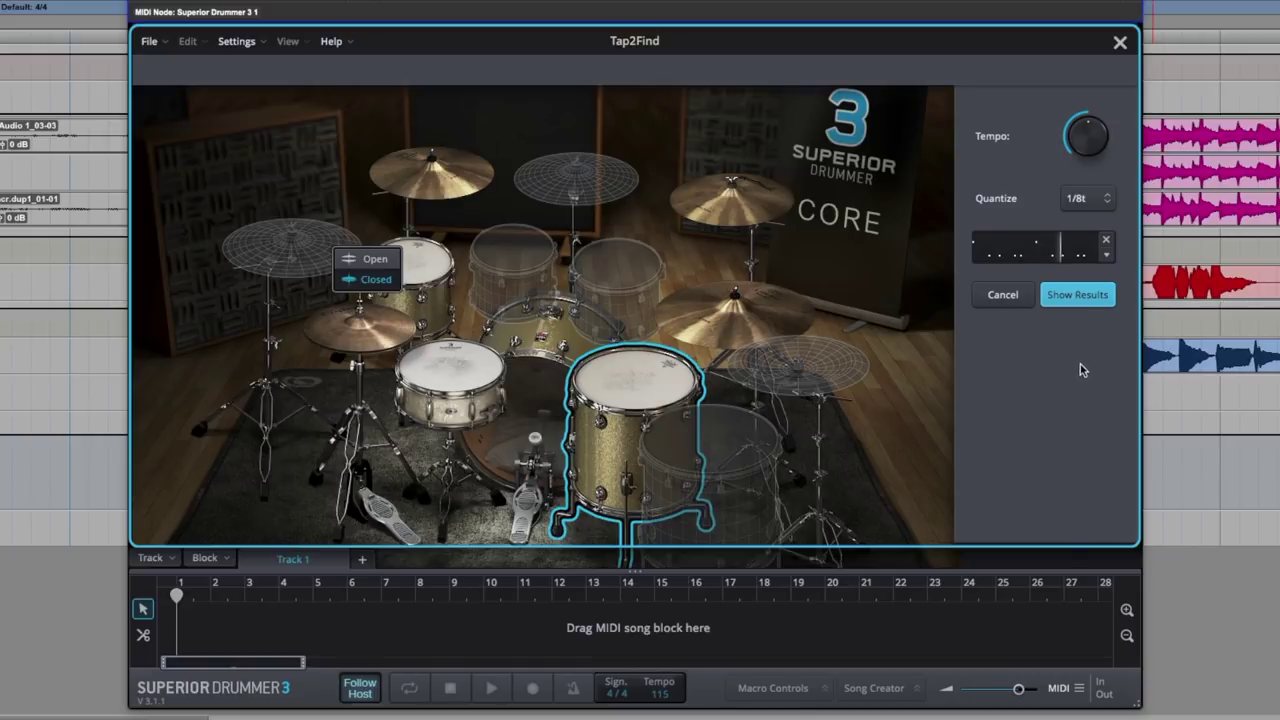
{"action": "left_click", "coordinate": [1078, 295]}
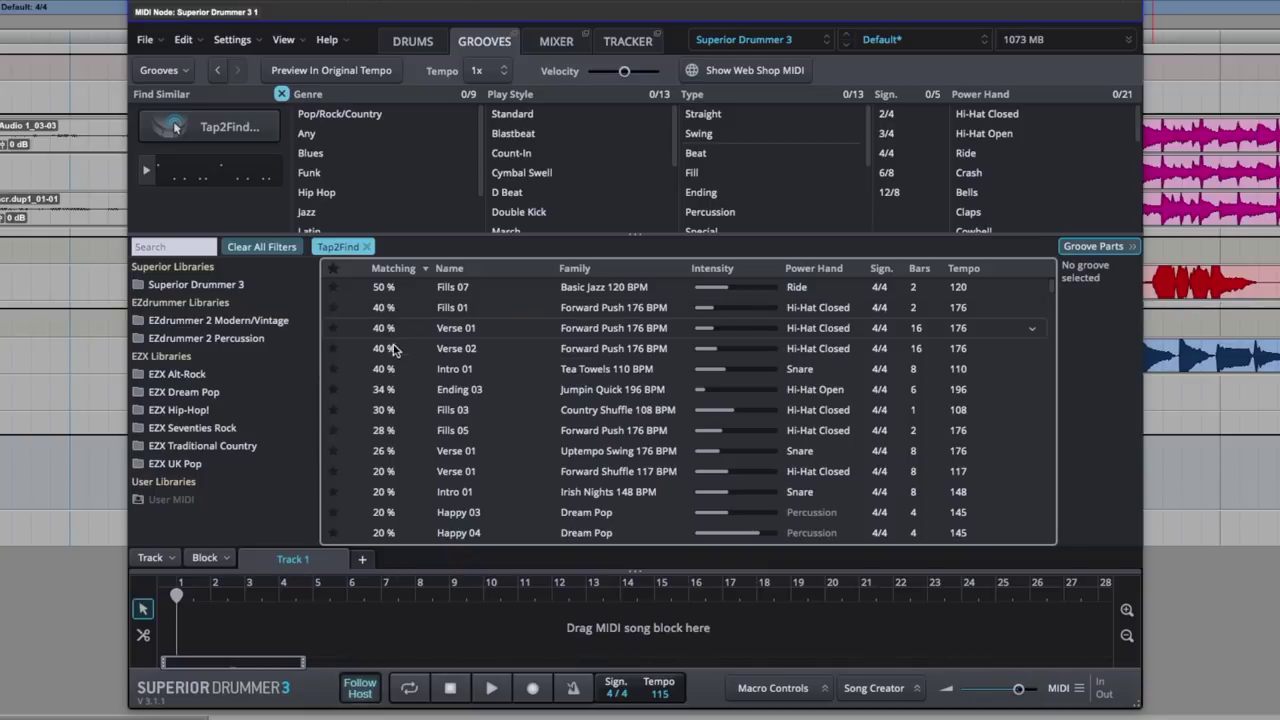
Preview the Forward Push Verse 01, Verse 02 and Uptempo Swing Verse 01 grooves.
{"action": "left_click", "coordinate": [357, 330]}
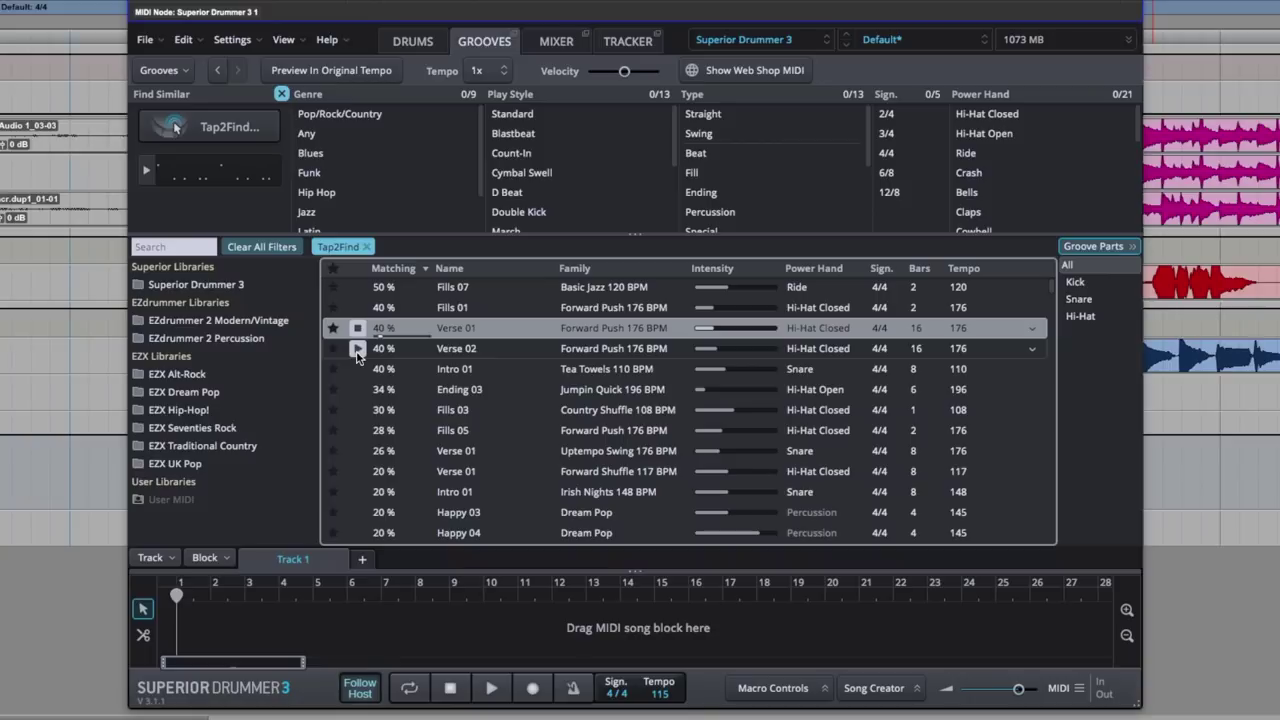
{"action": "left_click", "coordinate": [357, 350]}
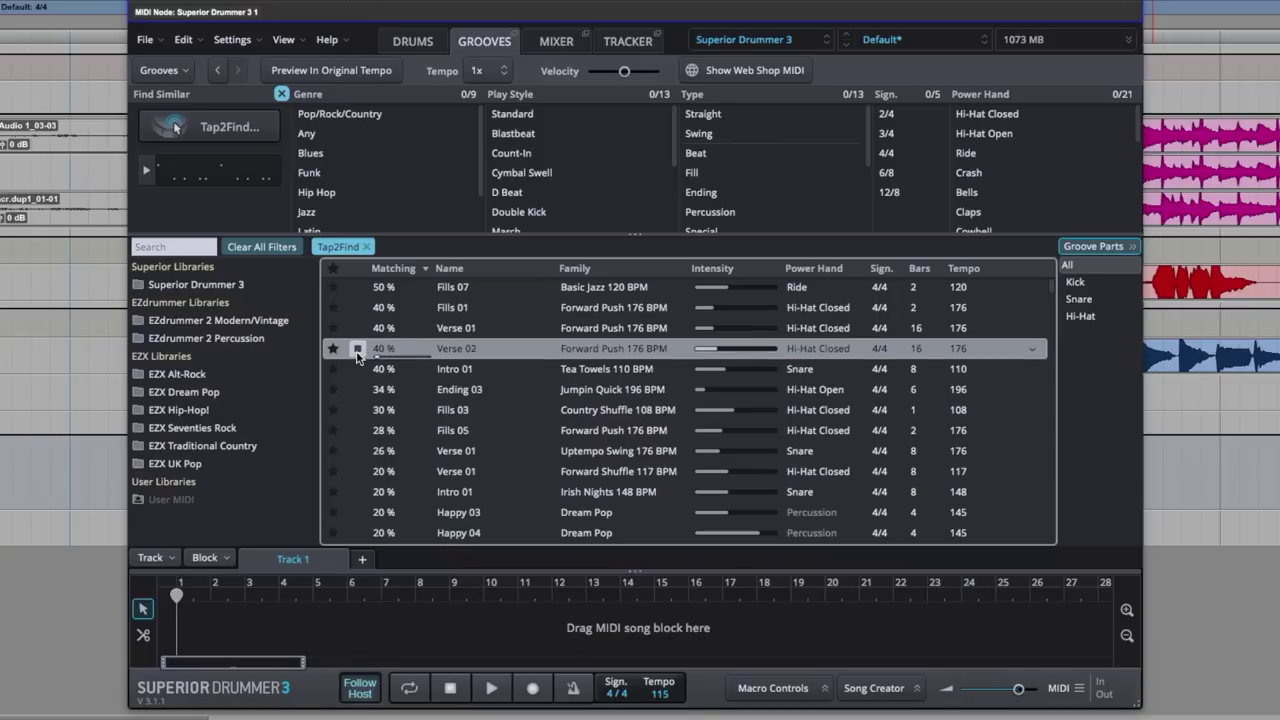
{"action": "left_click", "coordinate": [357, 451]}
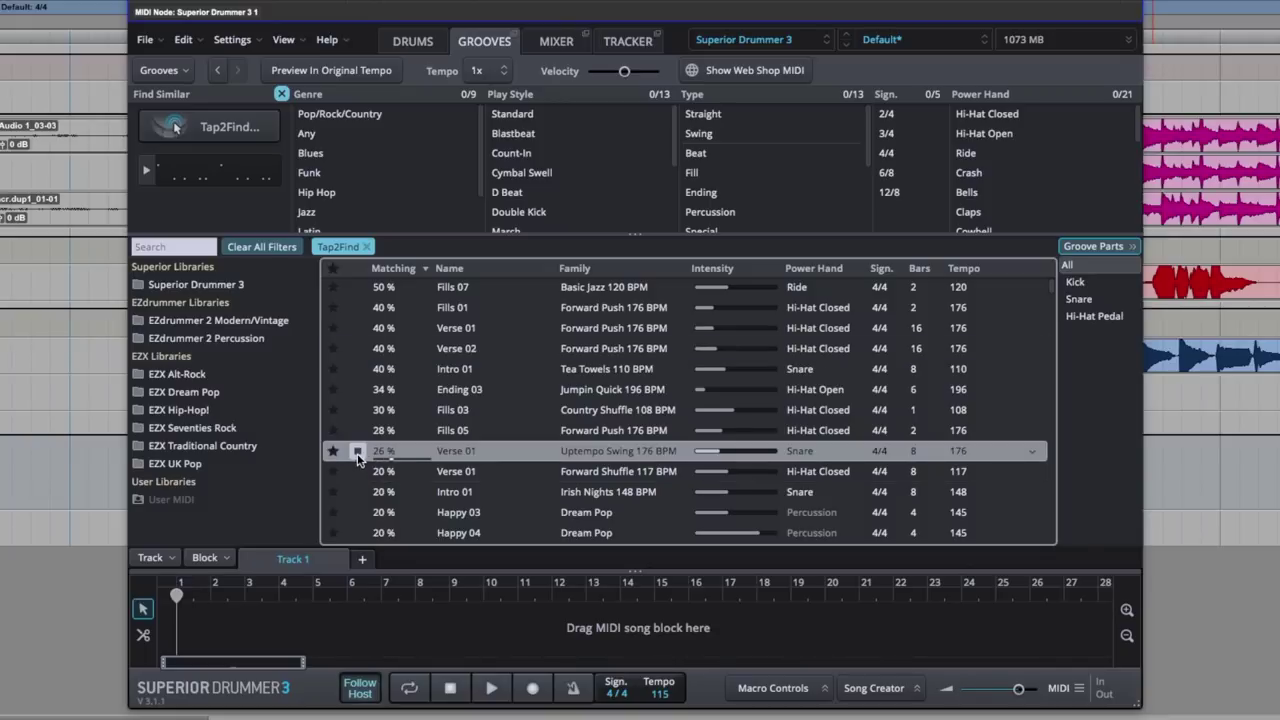
{"action": "left_click", "coordinate": [358, 451]}
Place Uptempo Swing Verse 01 on the song track at bar 3 and play it back.
{"action": "left_click_drag", "start_coordinate": [460, 458], "coordinate": [247, 623]}
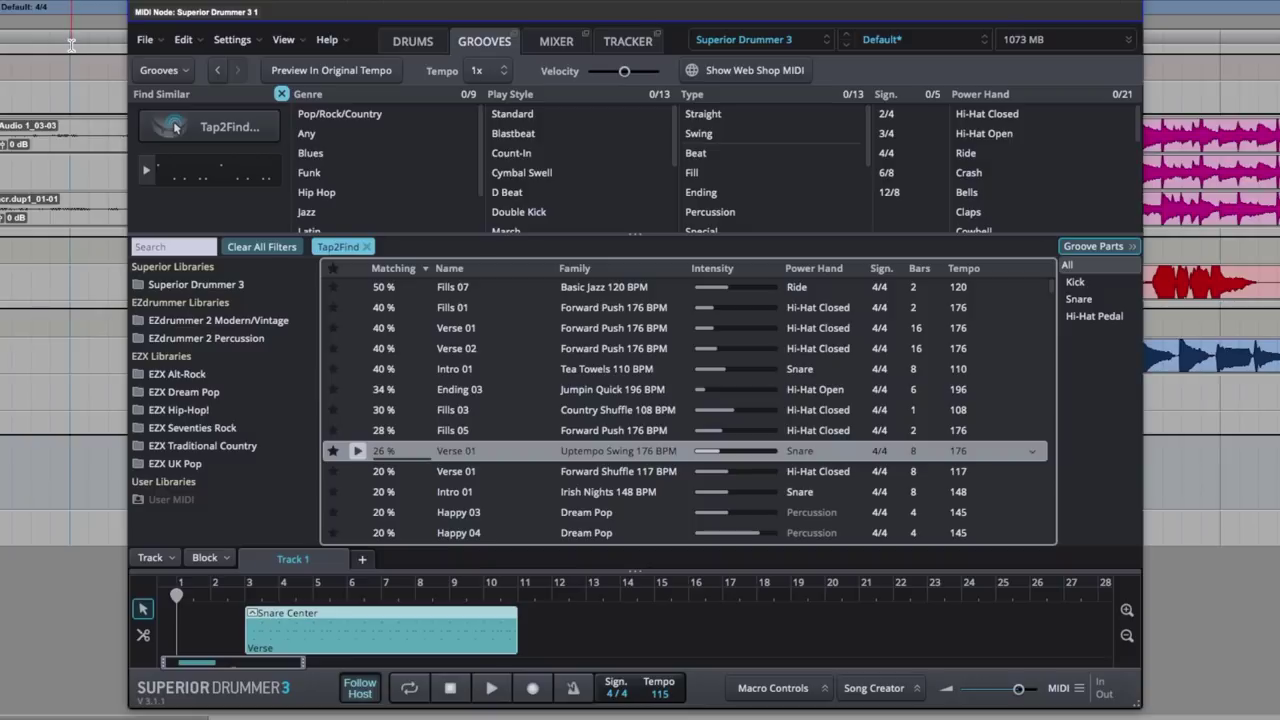
{"action": "key", "text": "space"}
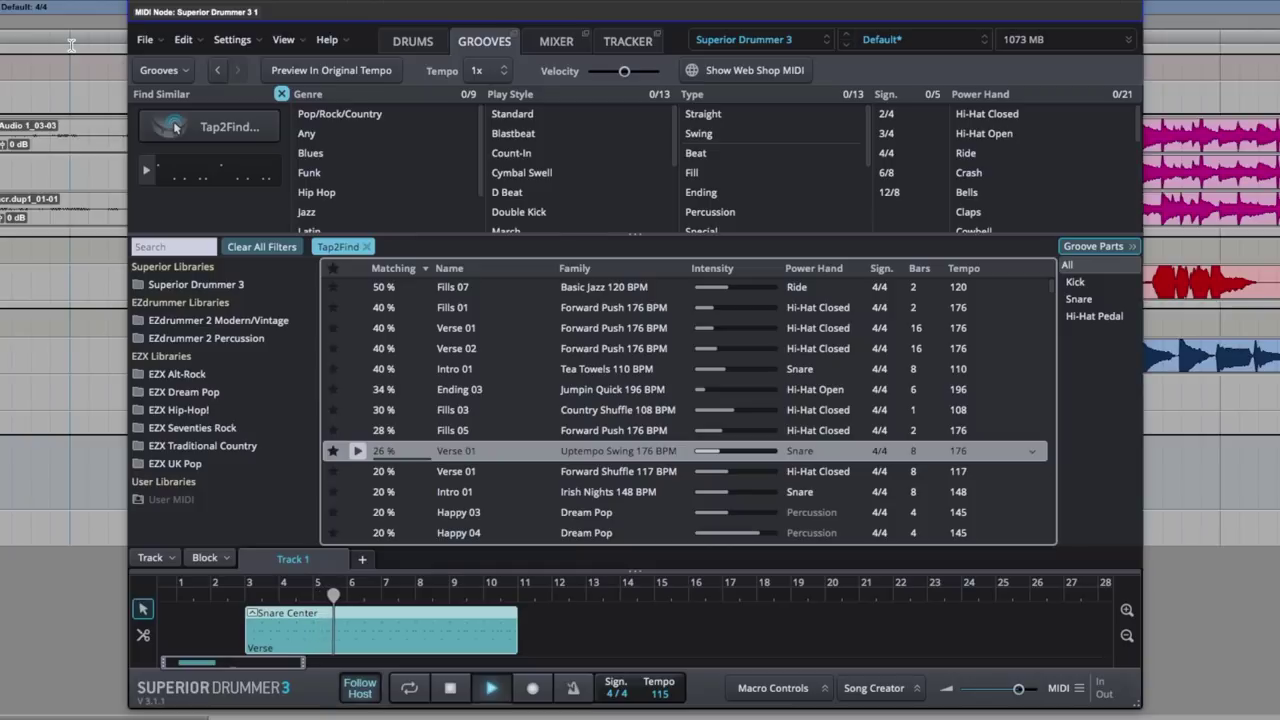
{"action": "key", "text": "space"}
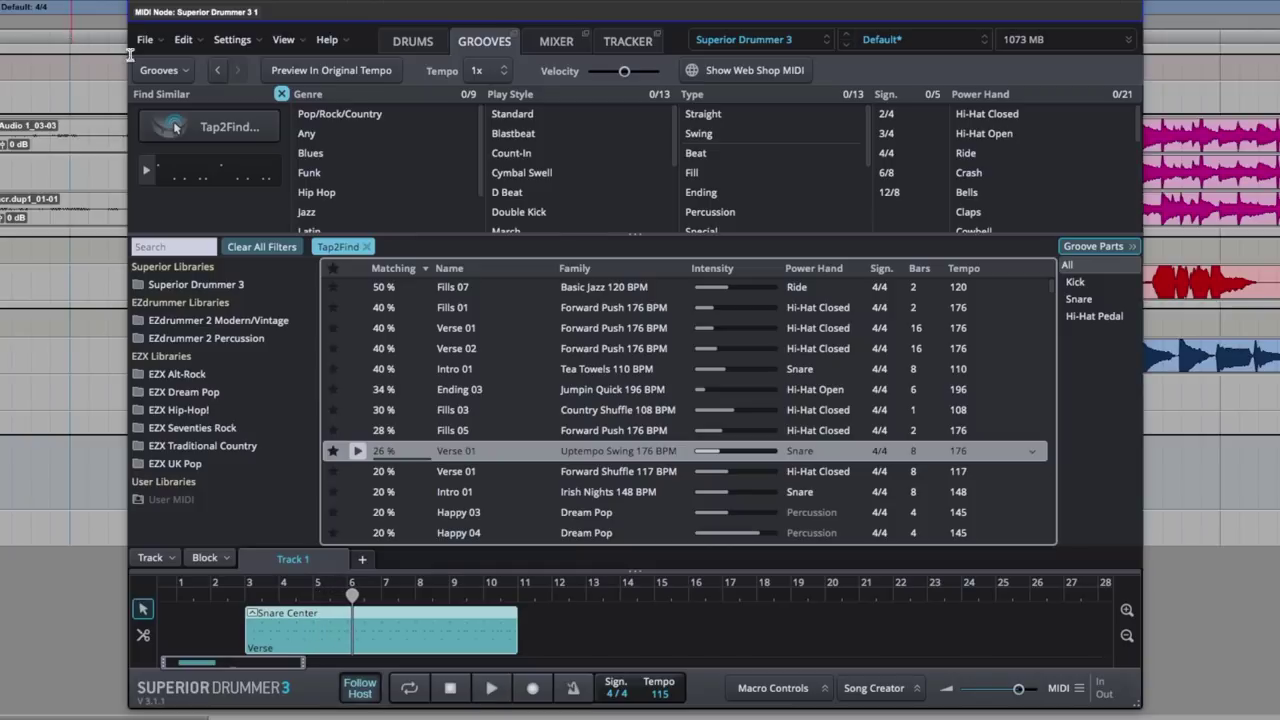
Drop the Verse block onto an empty Pro Tools MIDI track as Verse-01 and inspect its notes.
{"action": "left_click", "coordinate": [411, 44]}
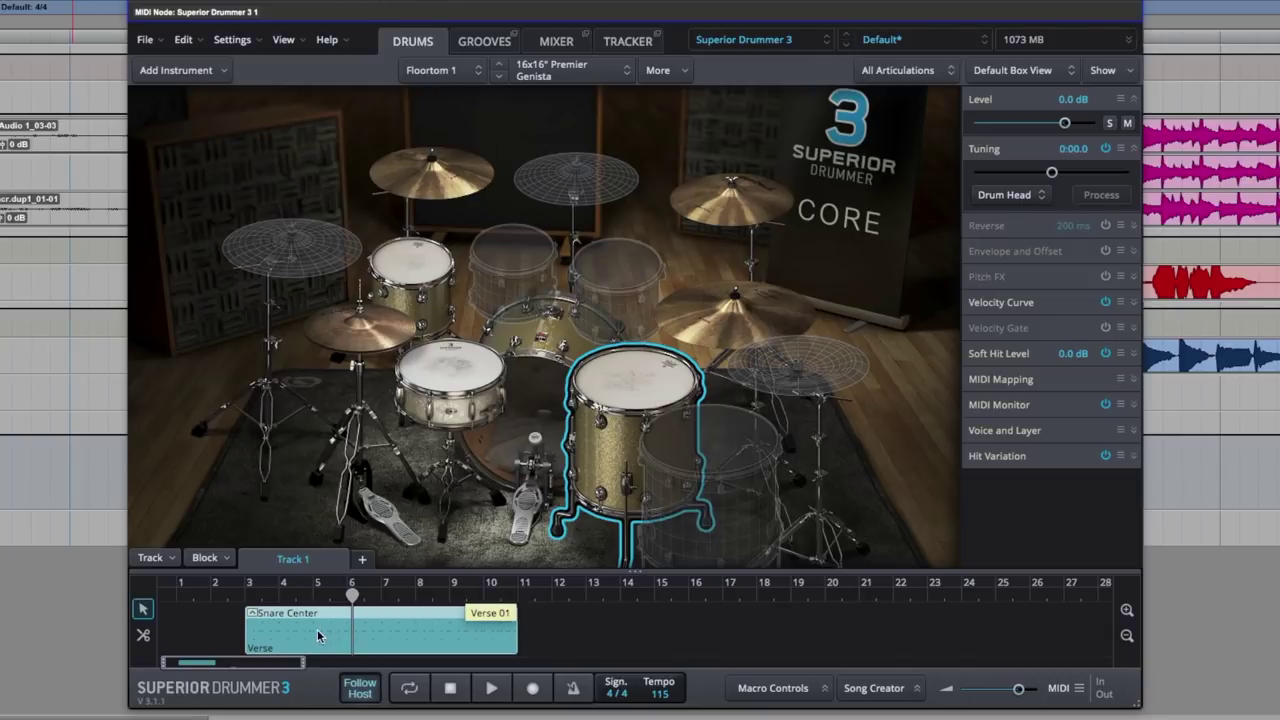
{"action": "left_click_drag", "start_coordinate": [320, 643], "coordinate": [75, 539]}
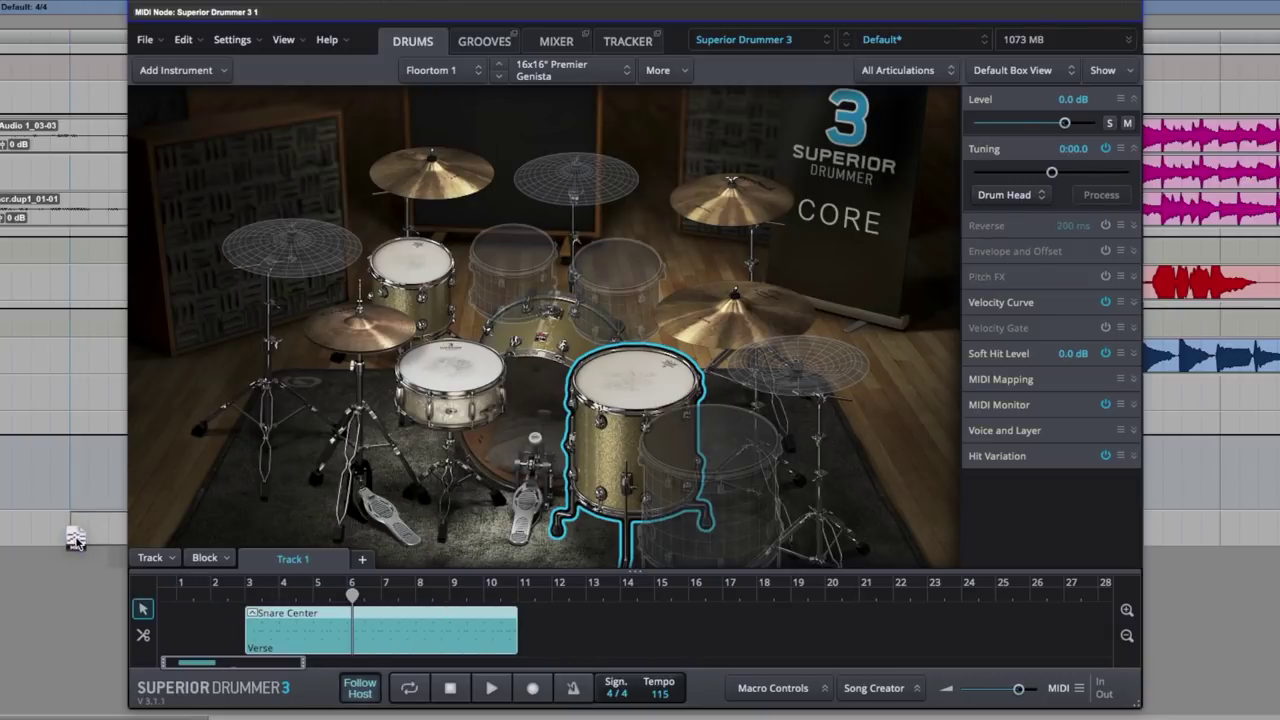
{"action": "left_click_drag", "start_coordinate": [76, 540], "coordinate": [76, 540]}
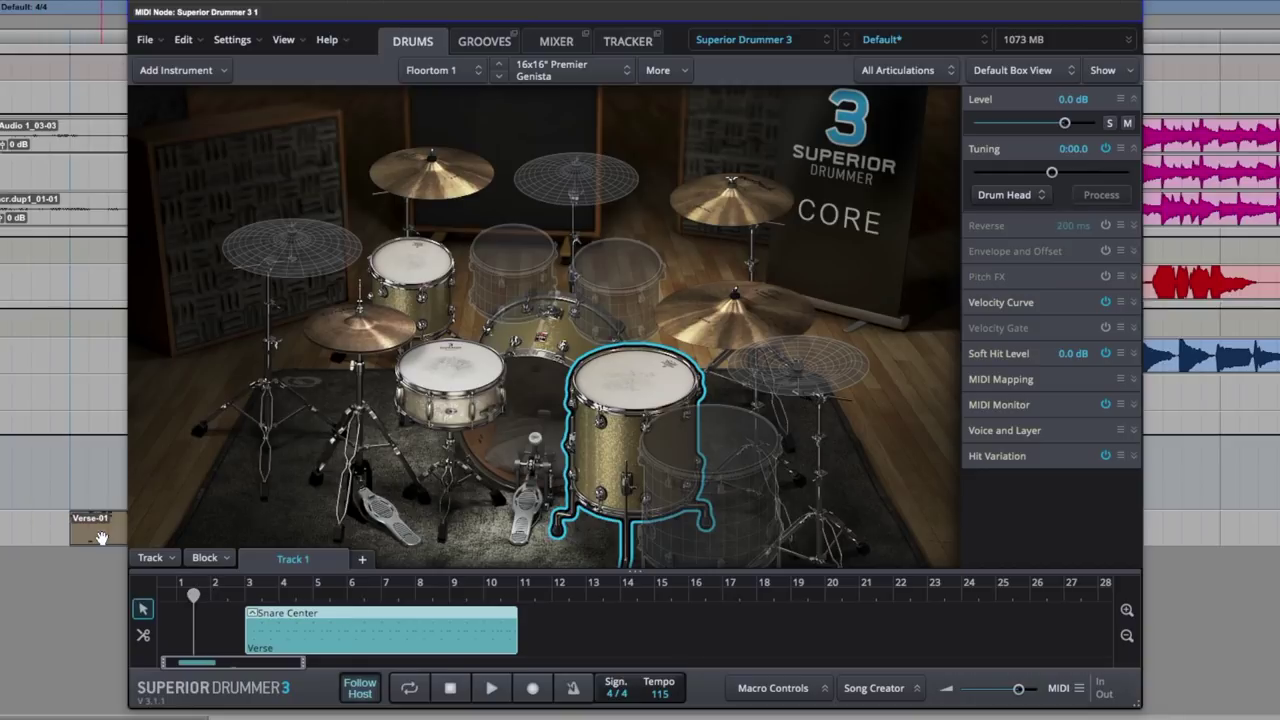
{"action": "double_click", "coordinate": [100, 532]}
{"action": "left_click", "coordinate": [423, 204]}
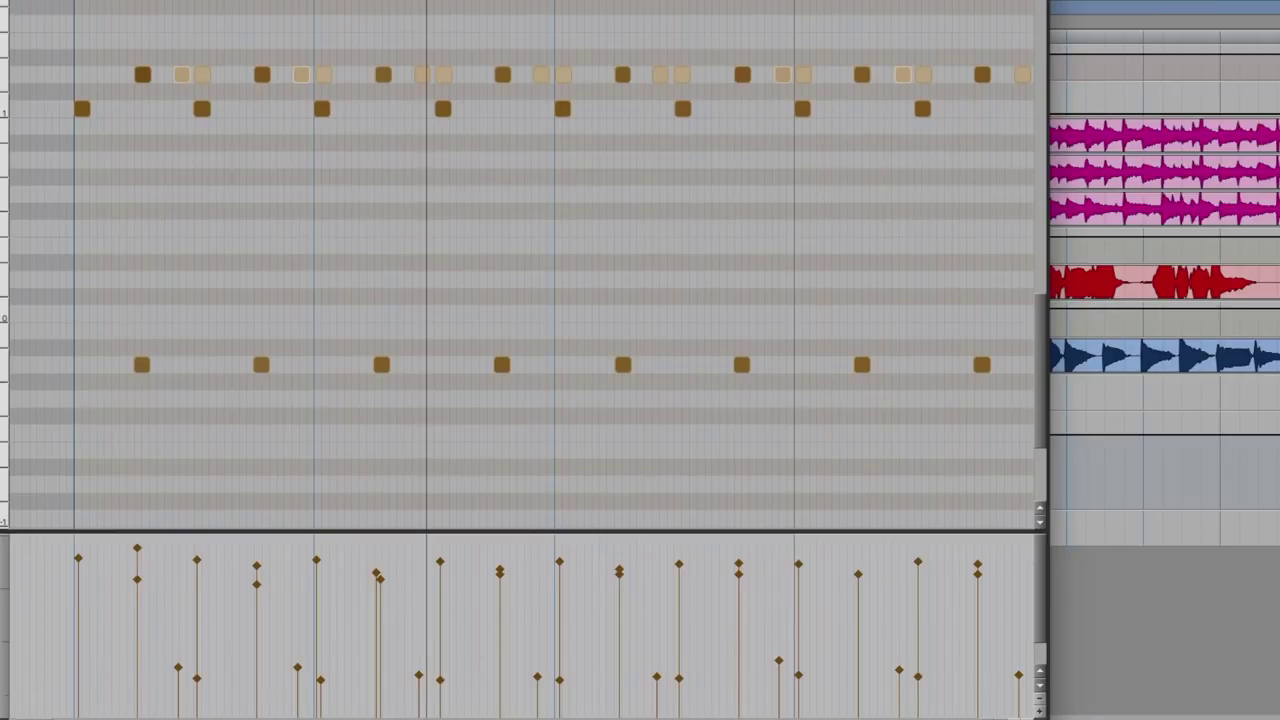
{"action": "key", "text": "F2"}
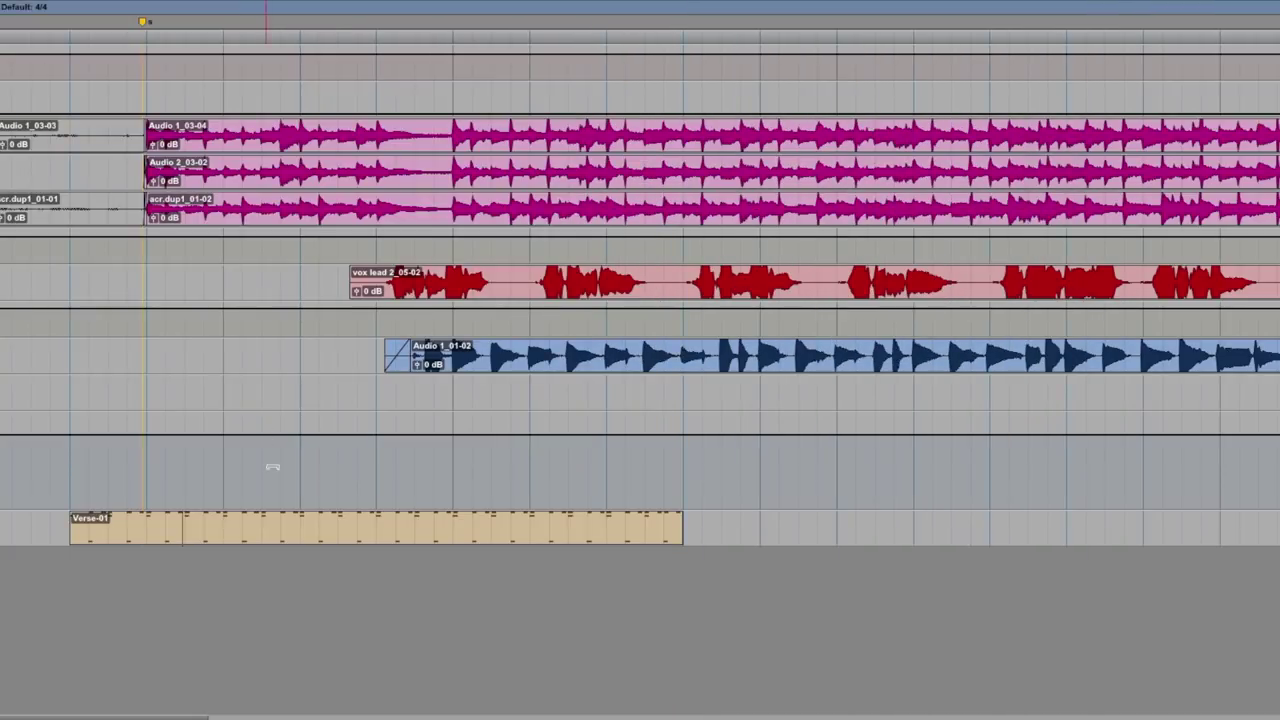
{"action": "left_click", "coordinate": [339, 538]}
In Edit Play Style for the Verse block, set the snare Amount to 32 hits and play it.
{"action": "double_click", "coordinate": [338, 536]}
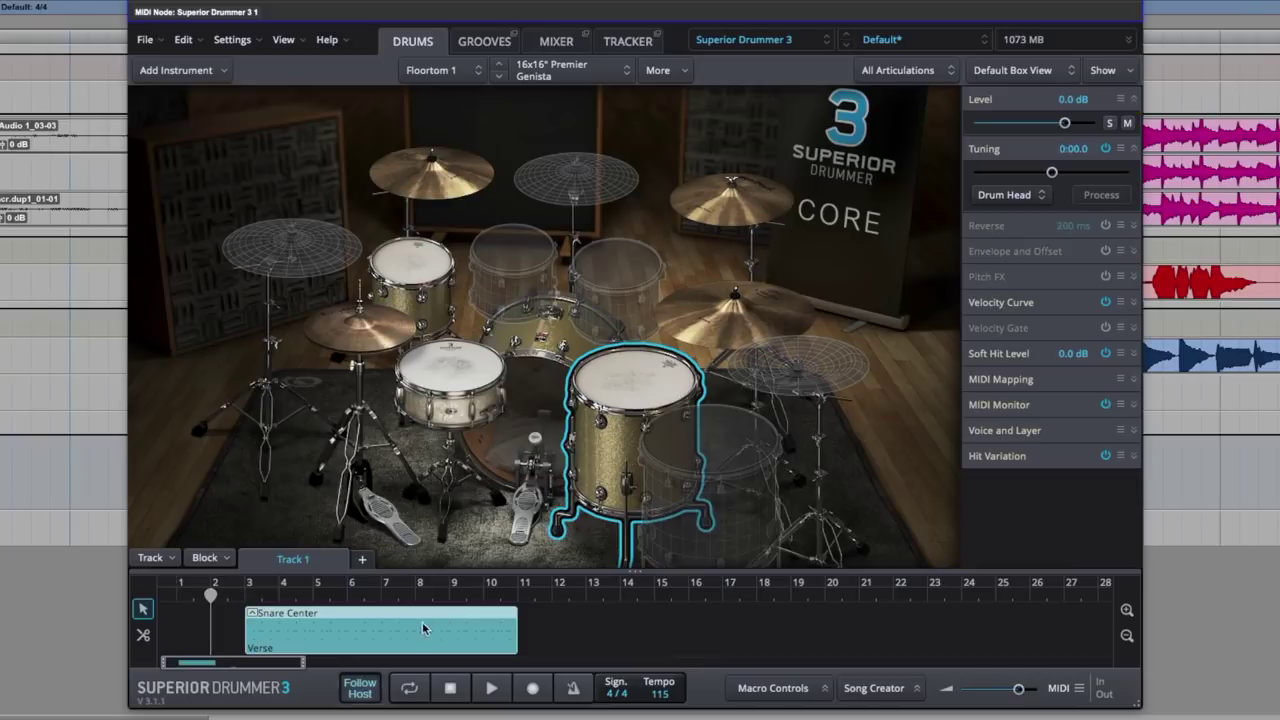
{"action": "double_click", "coordinate": [316, 632]}
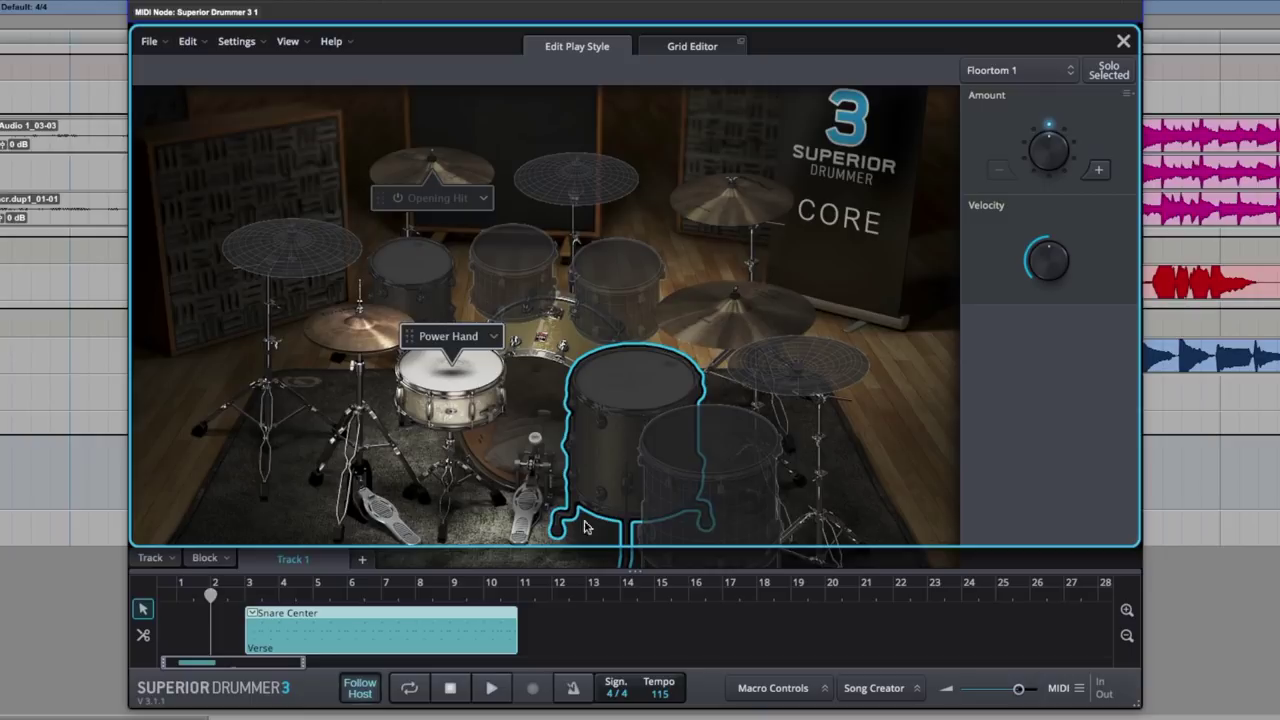
{"action": "left_click", "coordinate": [456, 390]}
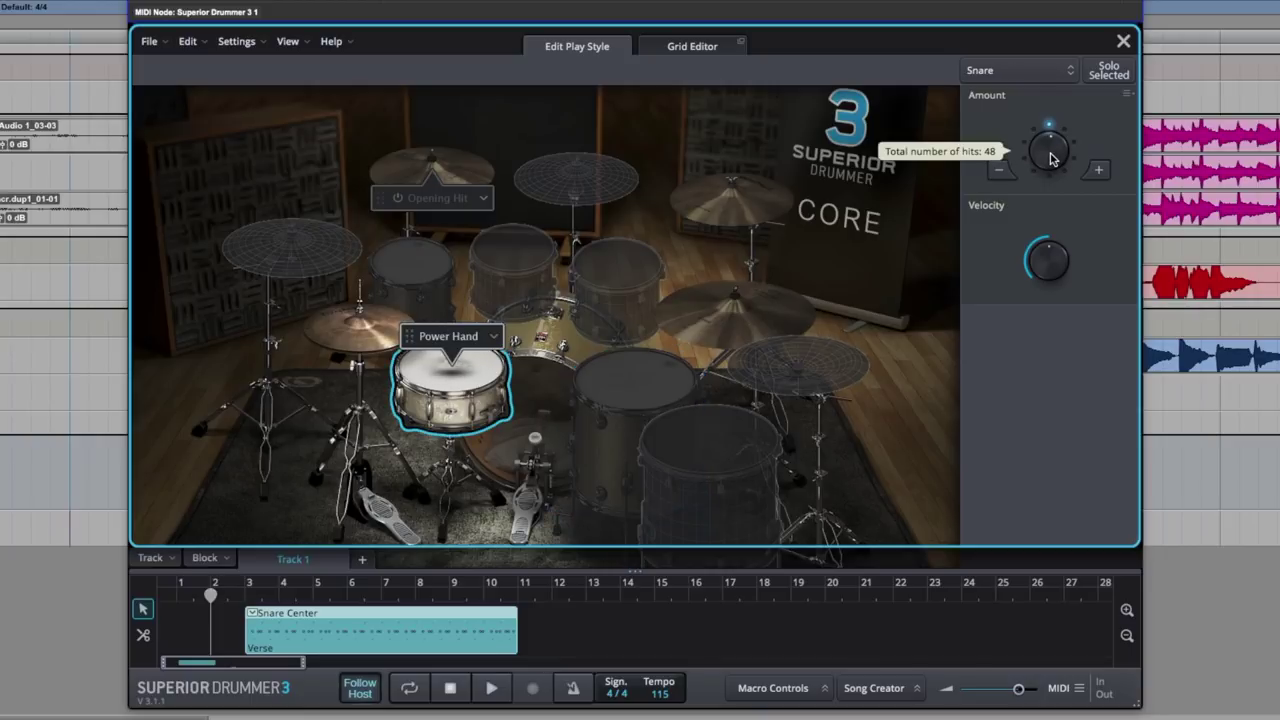
{"action": "left_click_drag", "start_coordinate": [1056, 155], "coordinate": [1075, 117]}
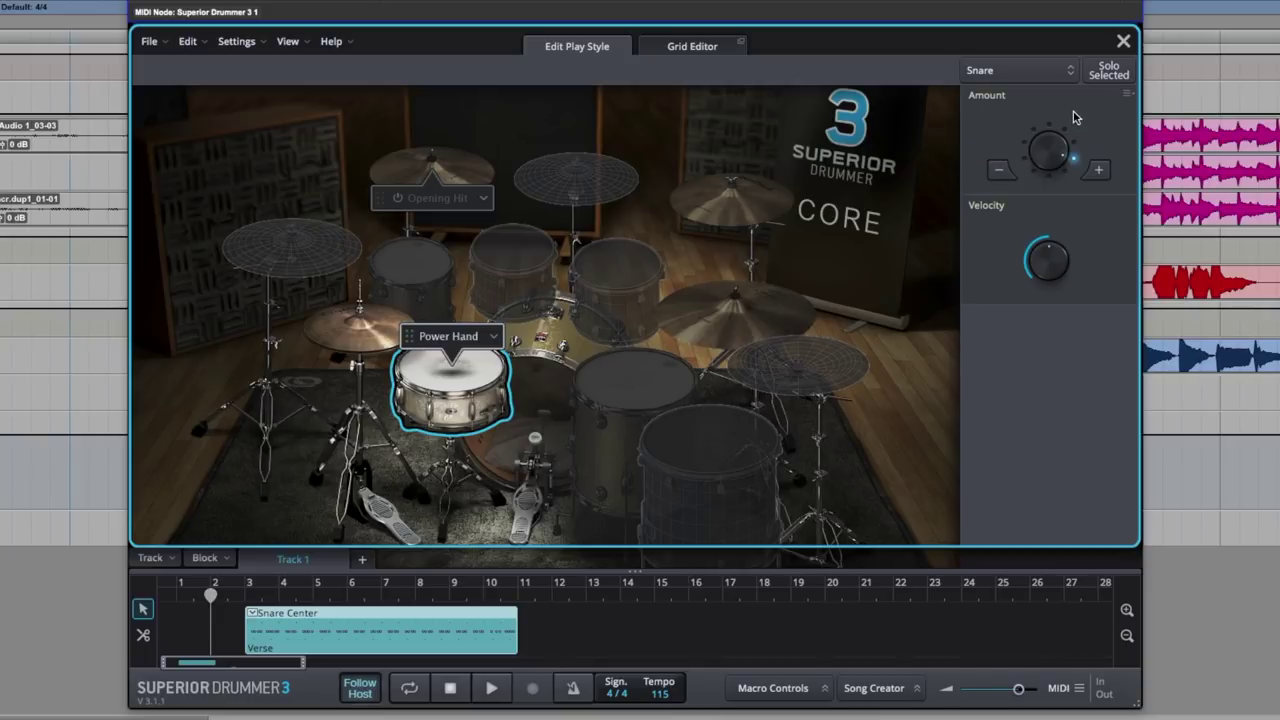
{"action": "left_click_drag", "start_coordinate": [1050, 155], "coordinate": [1035, 268]}
{"action": "mouse_move", "coordinate": [1051, 262]}
{"action": "key", "text": "space"}
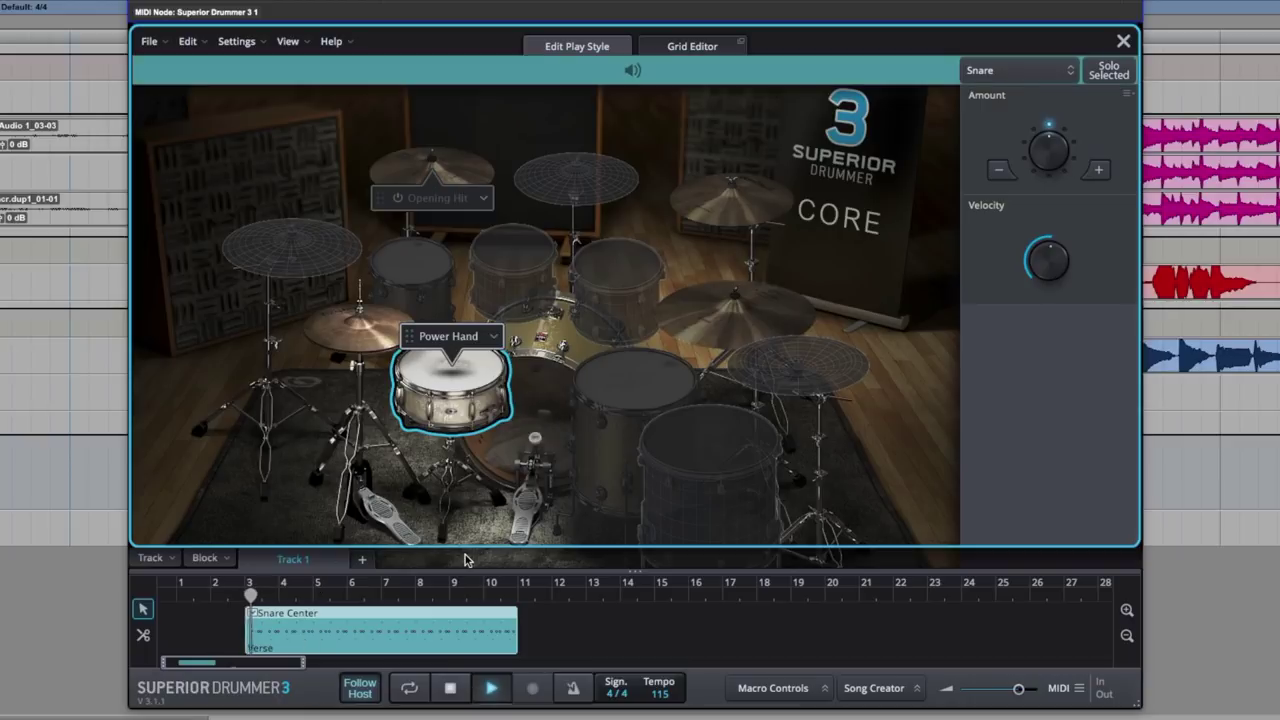
Lower the Verse kick velocity to -22 in Edit Play Style.
{"action": "left_click", "coordinate": [543, 404]}
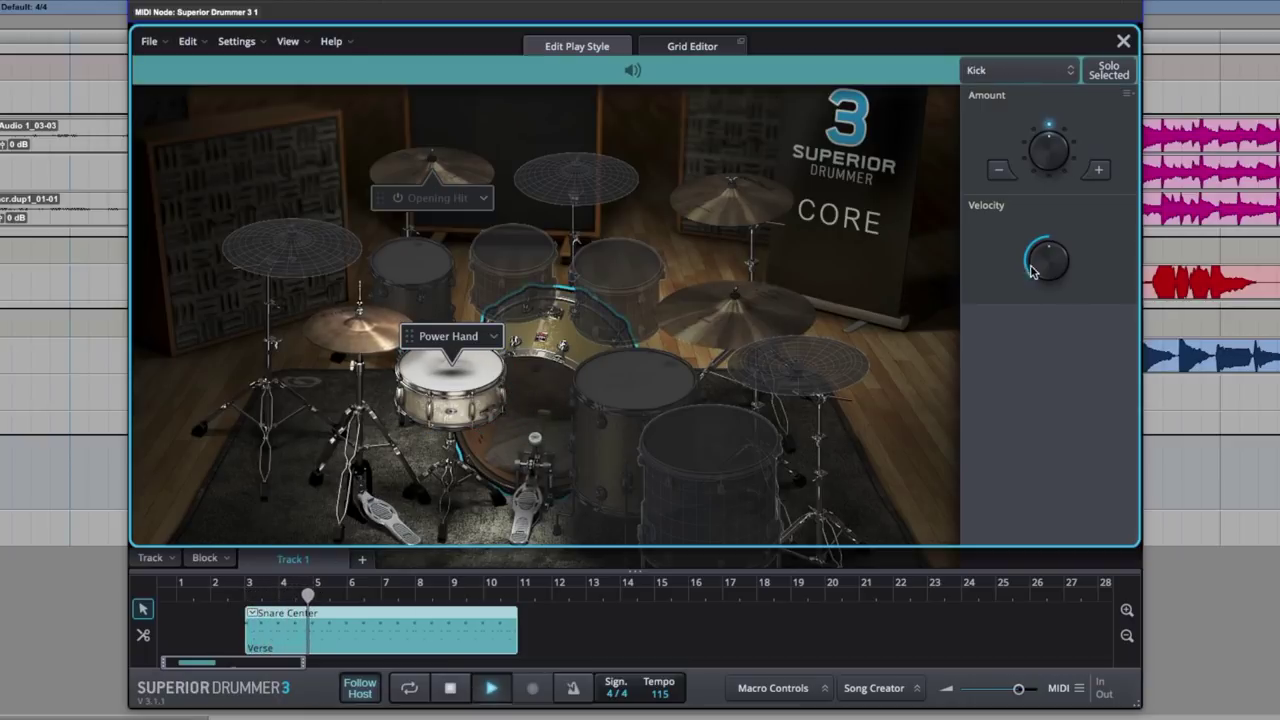
{"action": "left_click_drag", "start_coordinate": [1038, 263], "coordinate": [1035, 304]}
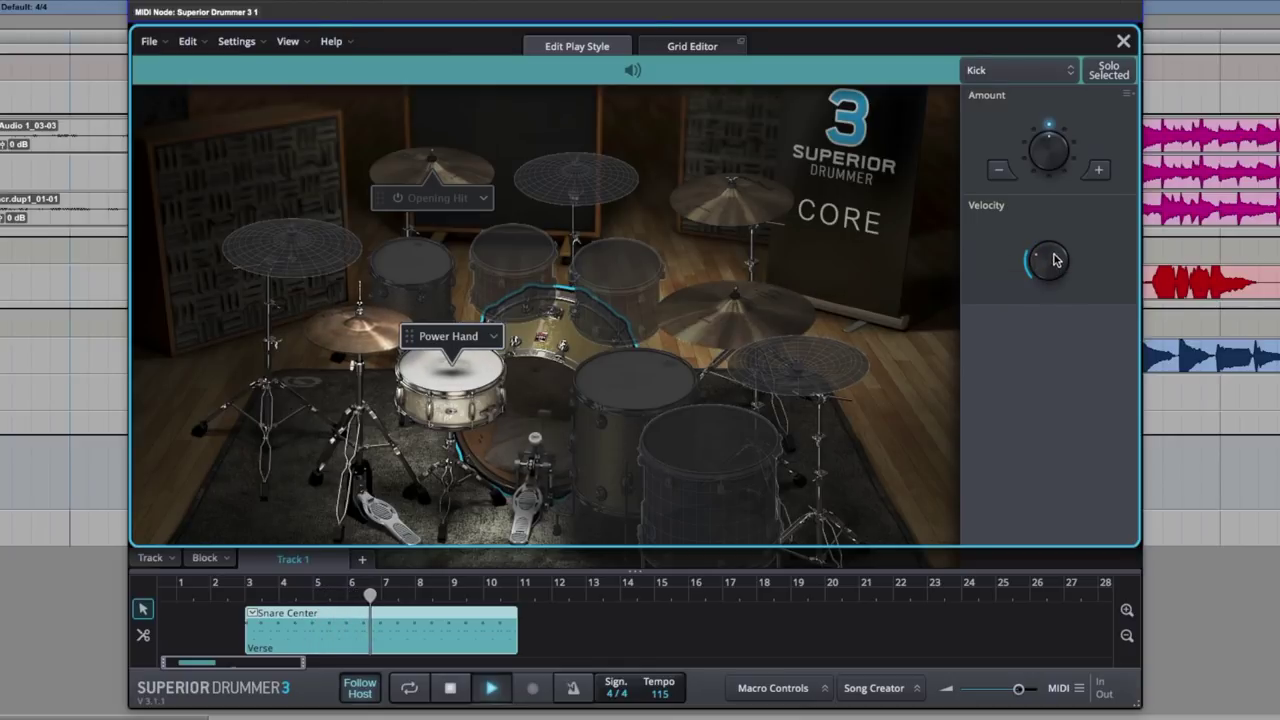
{"action": "left_click_drag", "start_coordinate": [1054, 261], "coordinate": [1051, 258]}
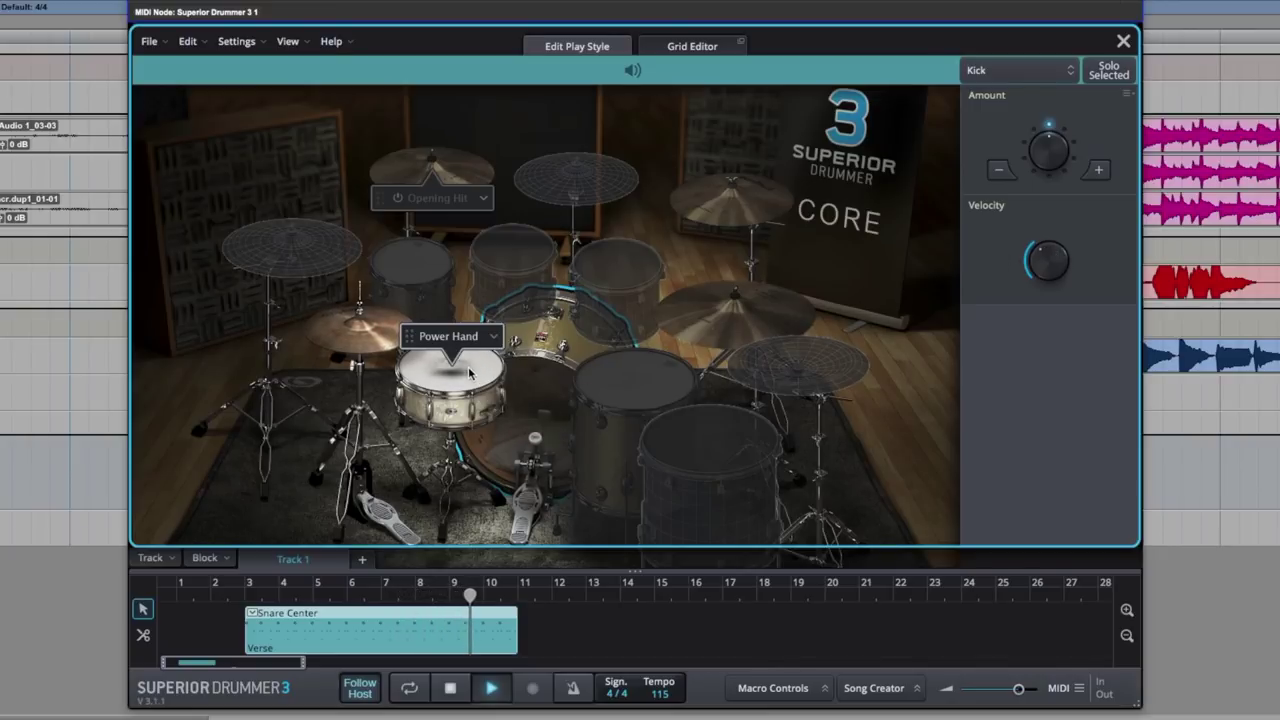
Lower the snare velocity to -10, stop playback and pick the hi-hat.
{"action": "left_click", "coordinate": [508, 368]}
{"action": "left_click_drag", "start_coordinate": [1057, 263], "coordinate": [1043, 271]}
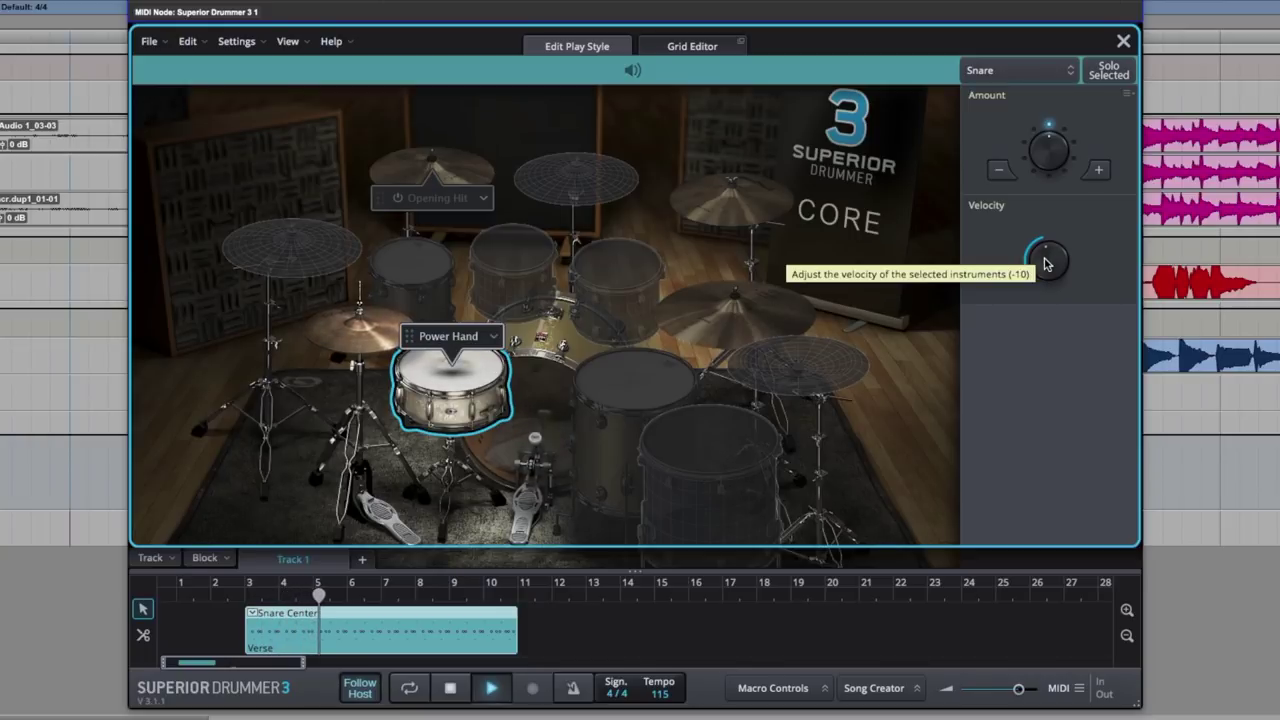
{"action": "key", "text": "space"}
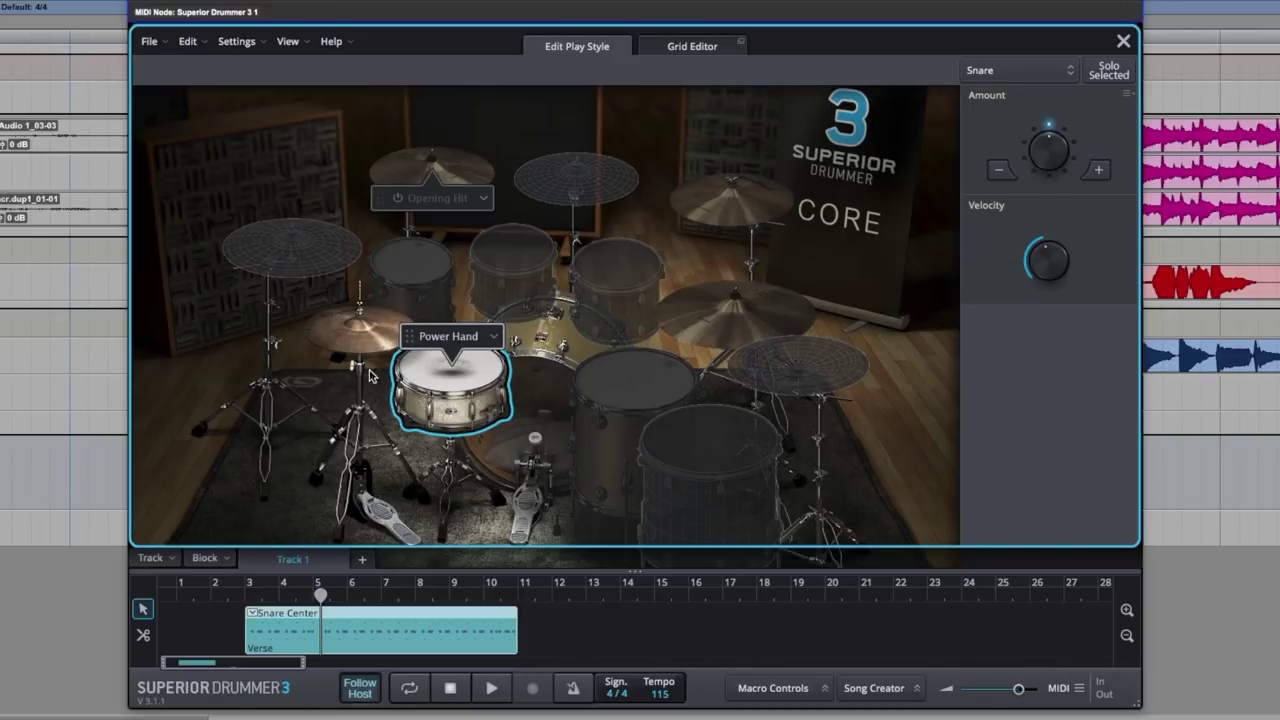
{"action": "left_click", "coordinate": [355, 337]}
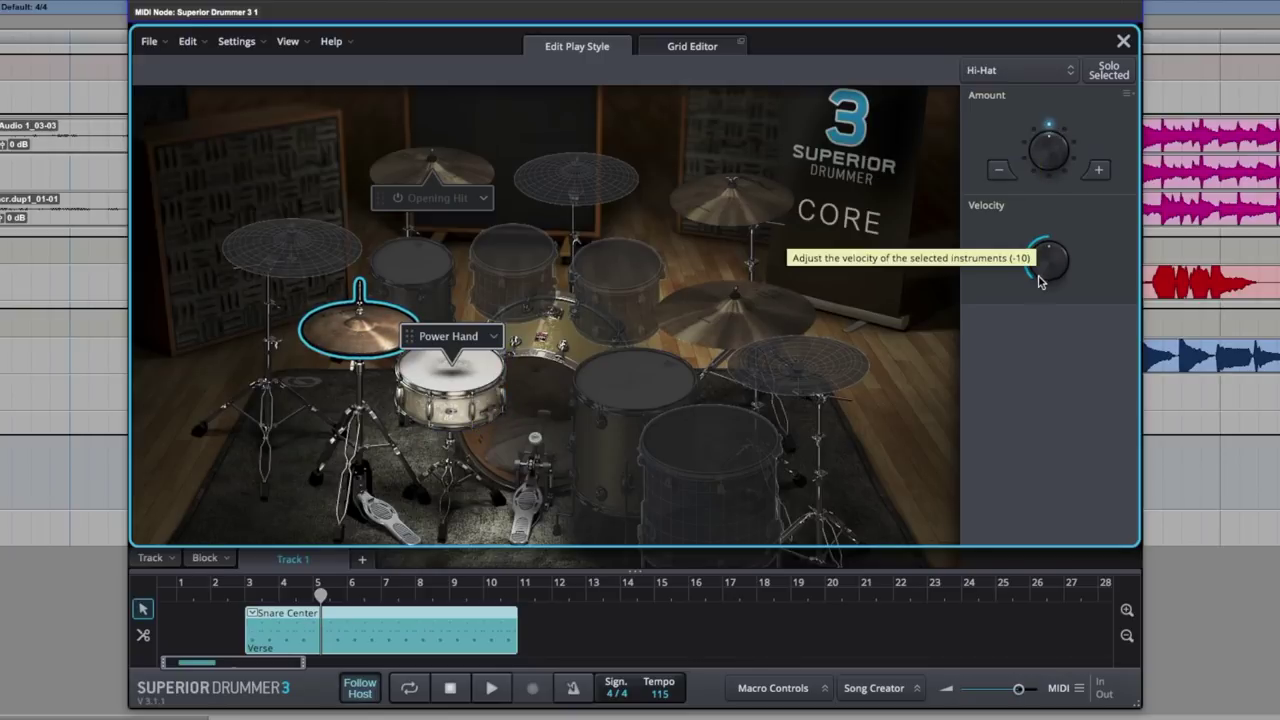
Raise the hi-hat Amount to 24 hits and lower its velocity to -46 while playing.
{"action": "key", "text": "space"}
{"action": "left_click_drag", "start_coordinate": [1055, 162], "coordinate": [1060, 146]}
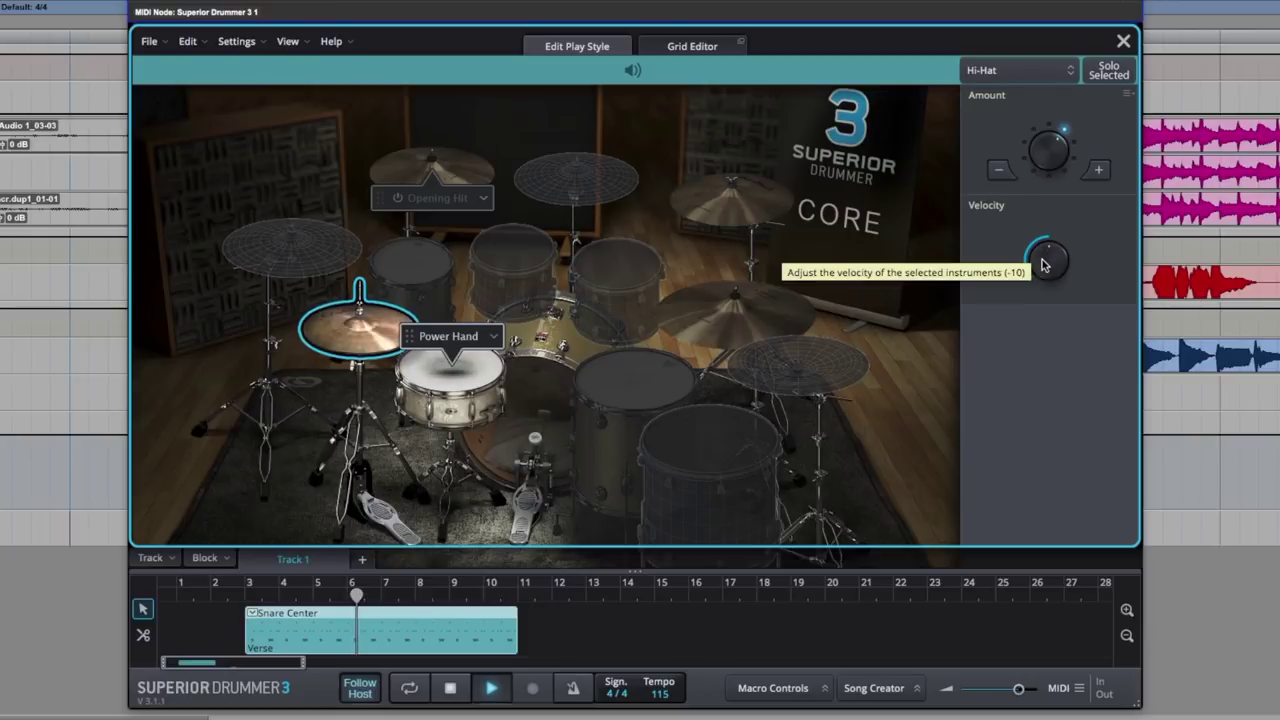
{"action": "left_click_drag", "start_coordinate": [1043, 266], "coordinate": [1037, 283]}
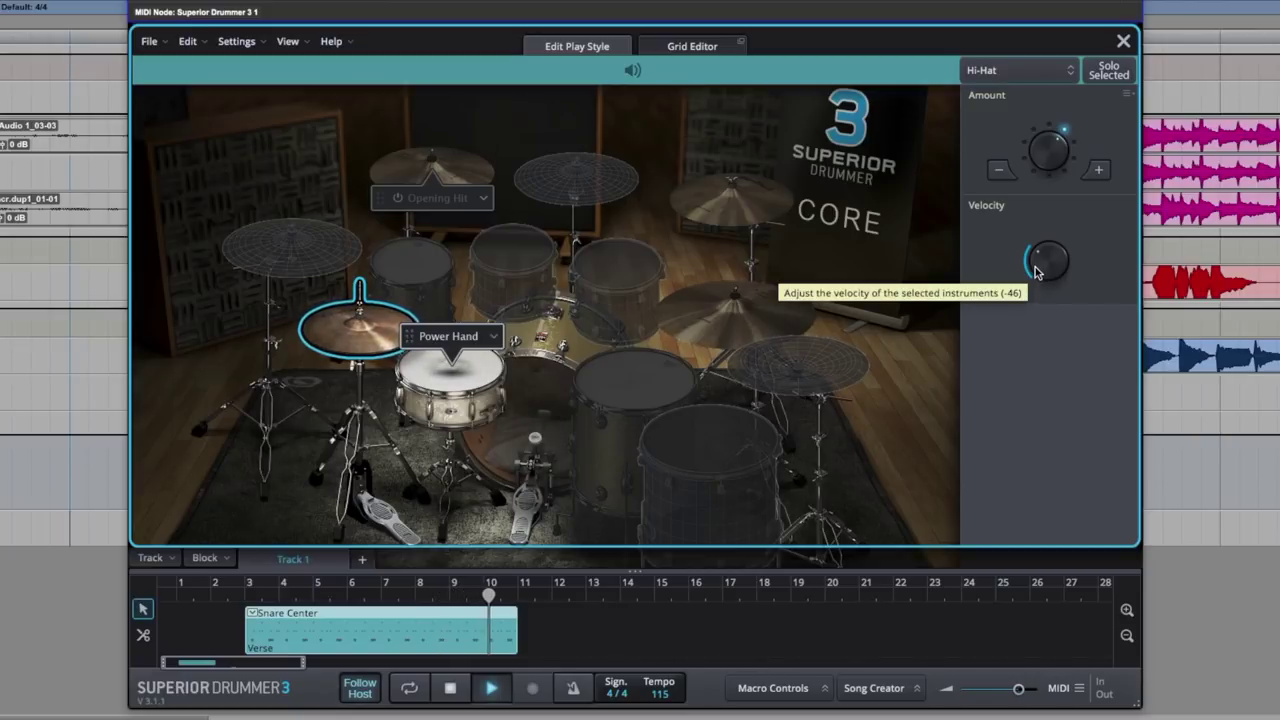
{"action": "key", "text": "space"}
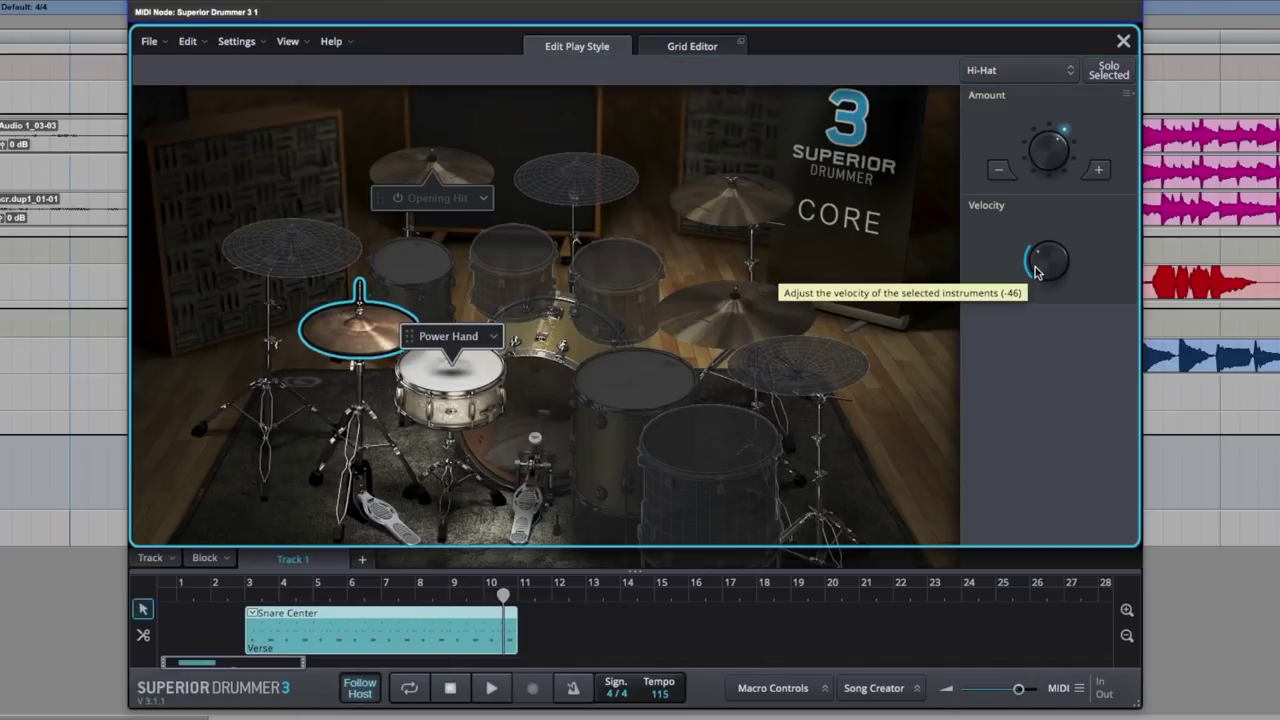
Select all Verse kick, snare and hi-hat notes in the Grid Editor.
{"action": "left_click", "coordinate": [698, 49]}
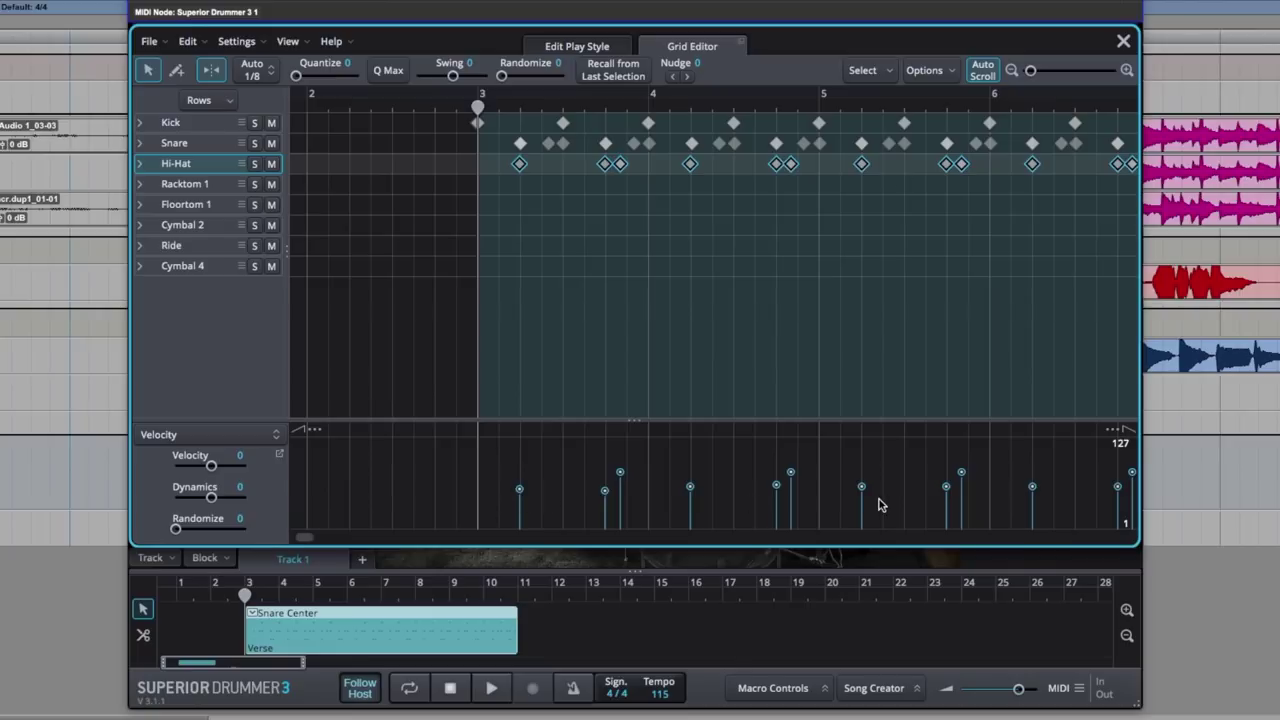
{"action": "left_click", "coordinate": [478, 237]}
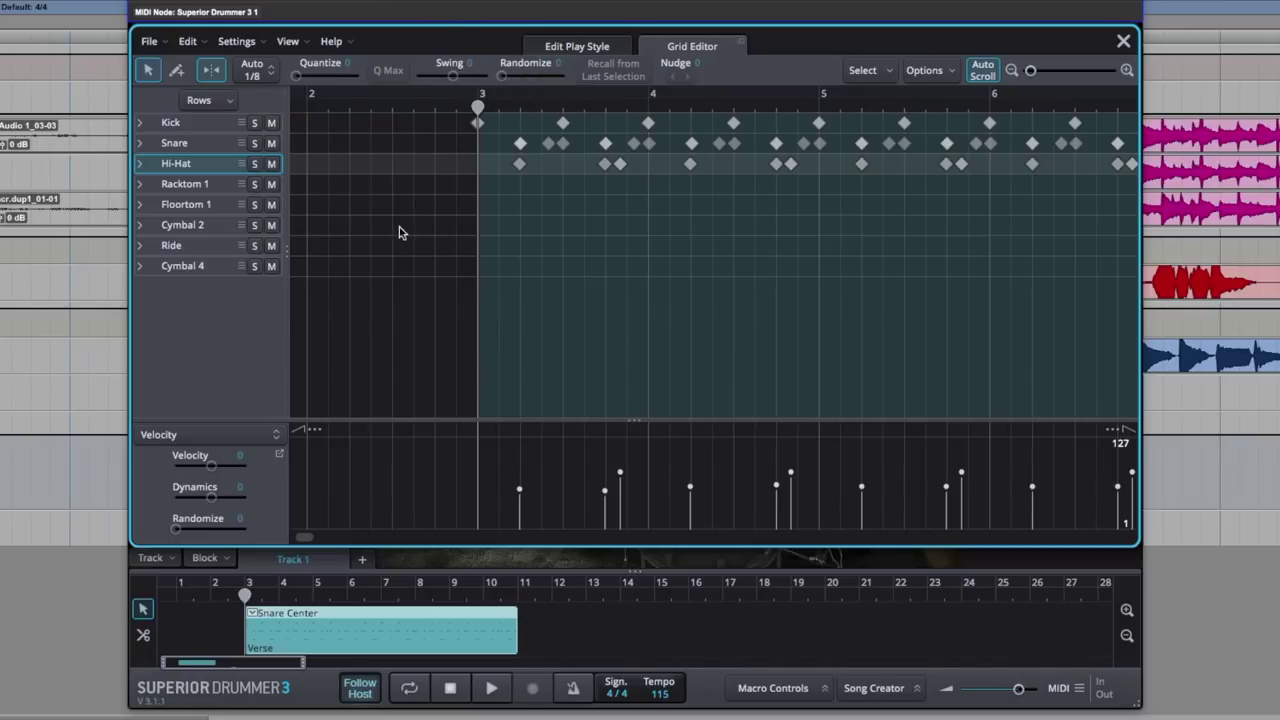
{"action": "left_click_drag", "start_coordinate": [400, 229], "coordinate": [1078, 123]}
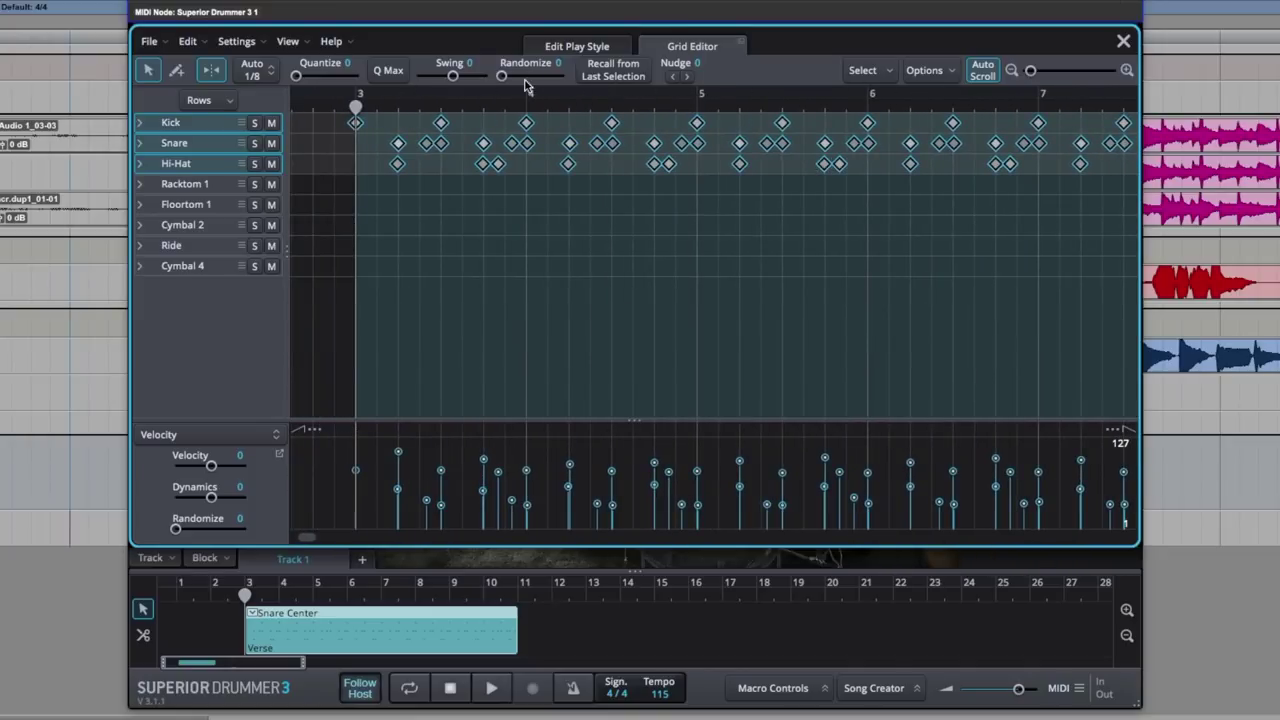
Set the Randomize amount to 31 for the selected notes while playing.
{"action": "left_click_drag", "start_coordinate": [502, 78], "coordinate": [505, 81]}
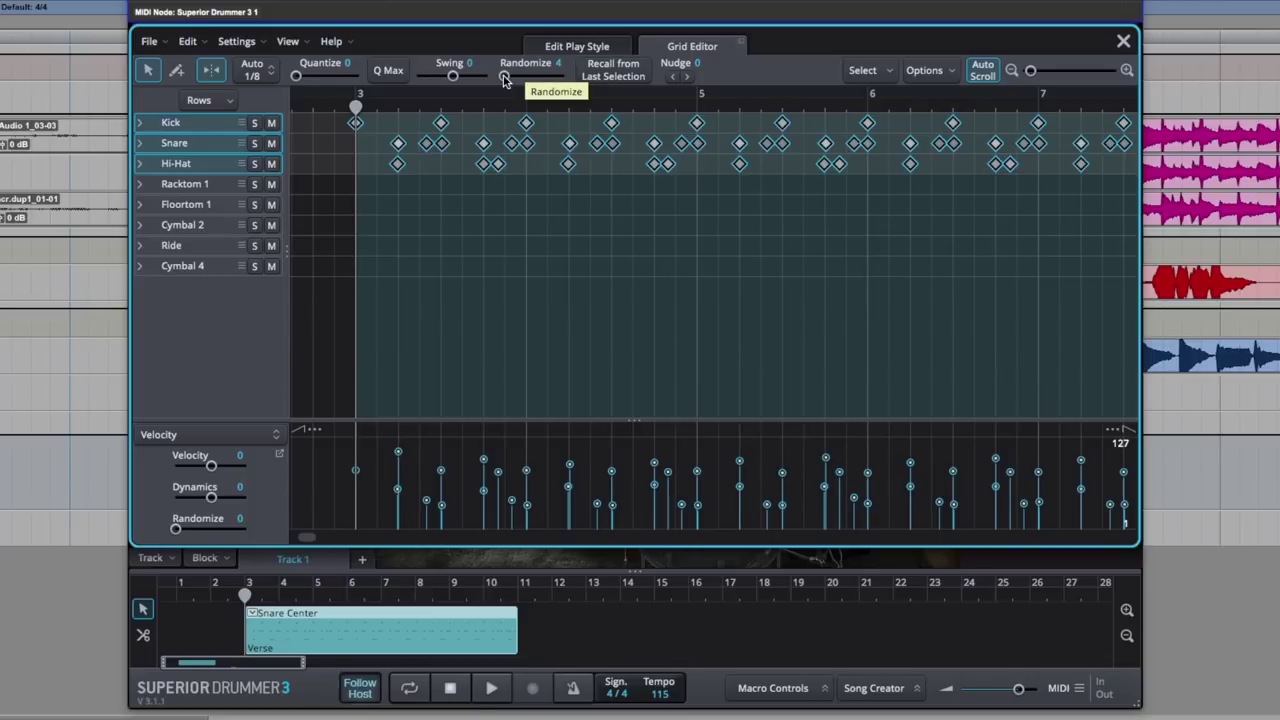
{"action": "key", "text": "space"}
{"action": "left_click_drag", "start_coordinate": [504, 80], "coordinate": [521, 82]}
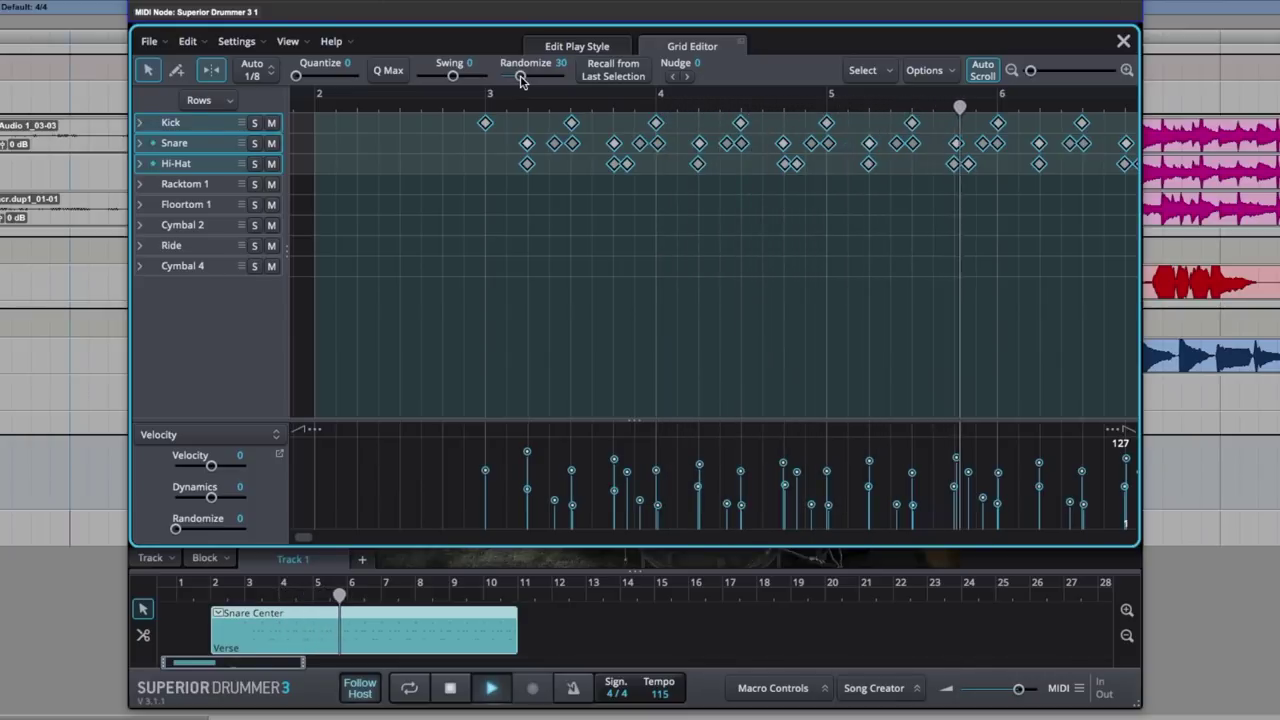
{"action": "left_click_drag", "start_coordinate": [520, 82], "coordinate": [521, 82]}
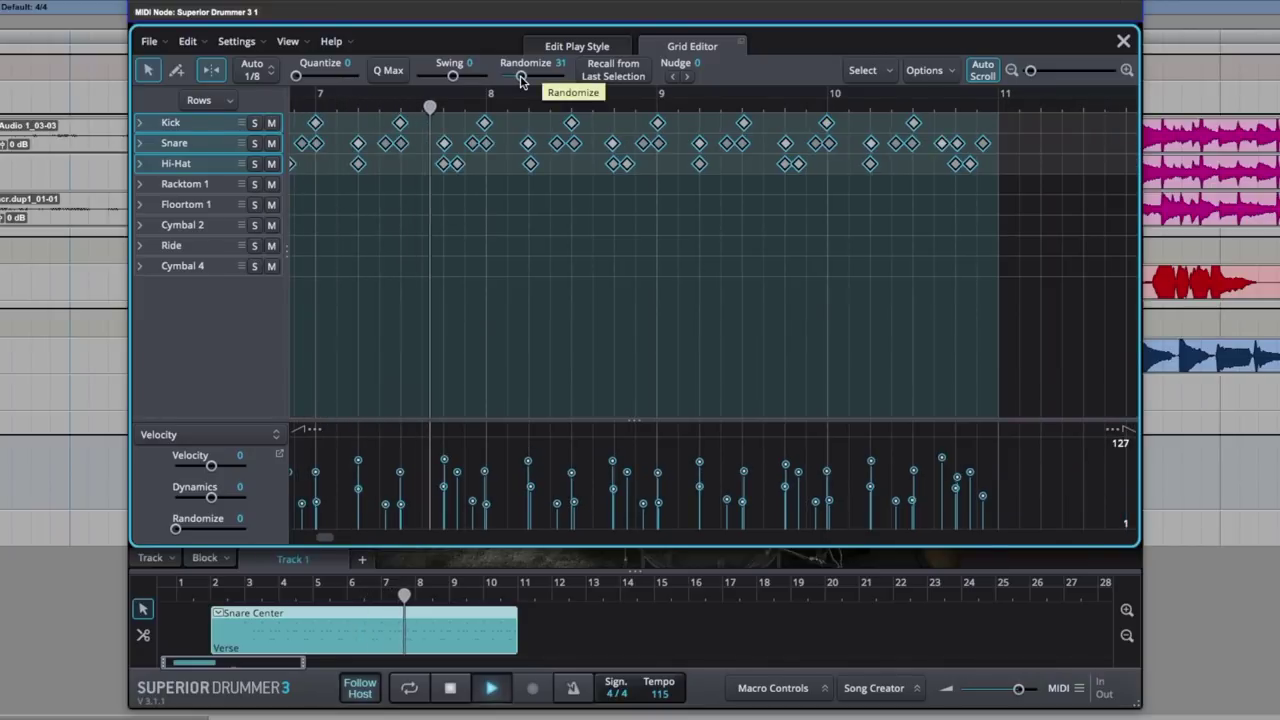
{"action": "key", "text": "space"}
Remove the kick, snare and hi-hat hits just after bar 6 and play back the break.
{"action": "left_click", "coordinate": [550, 204]}
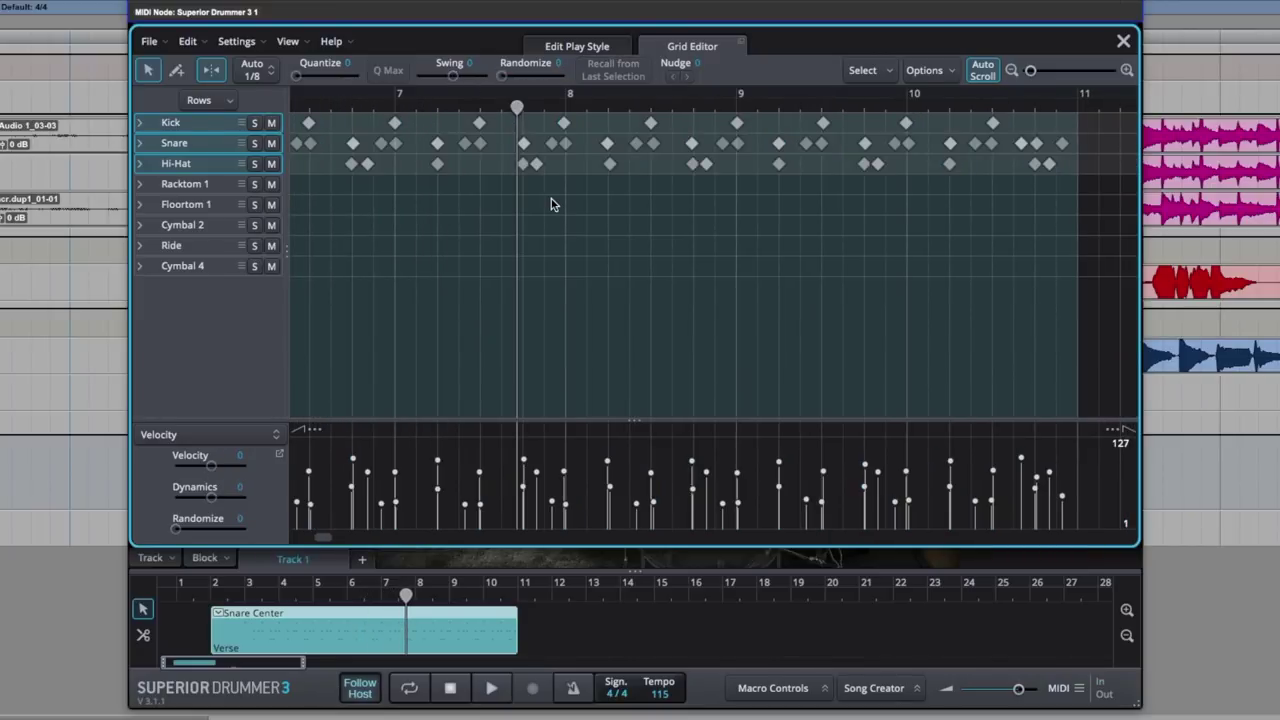
{"action": "scroll", "coordinate": [550, 204], "scroll_direction": "left", "scroll_amount": 5}
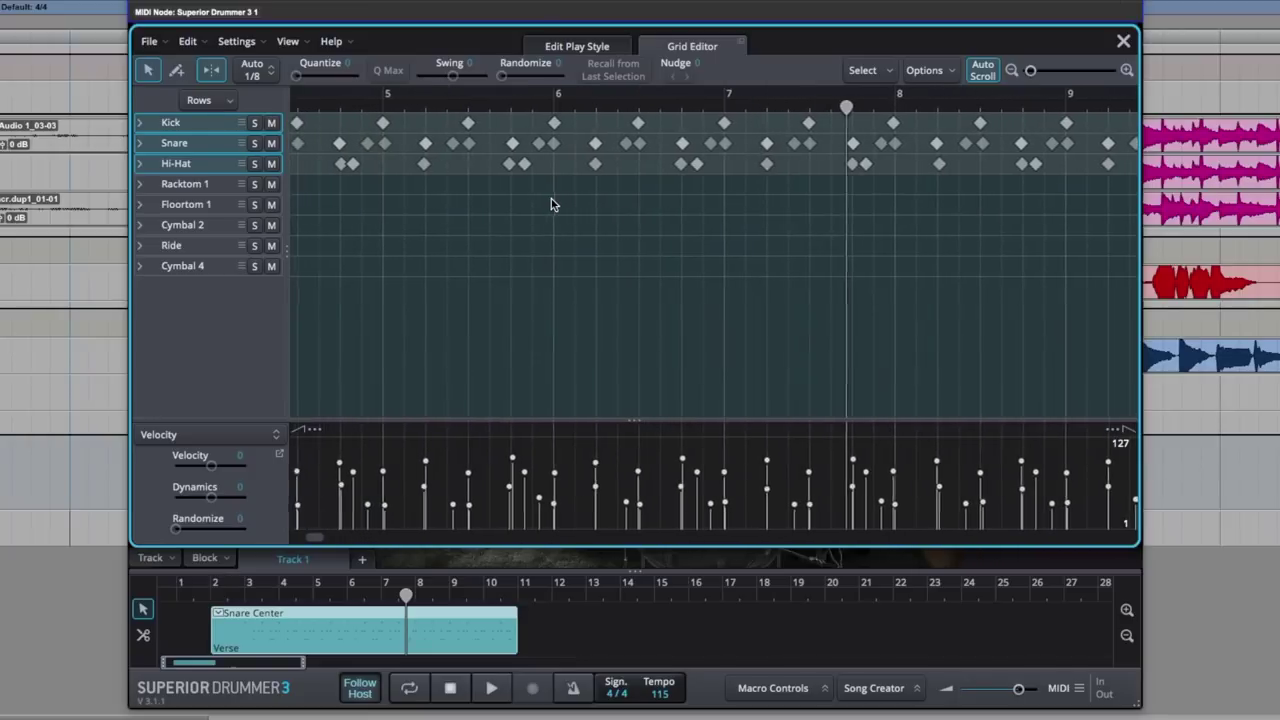
{"action": "key", "text": "space"}
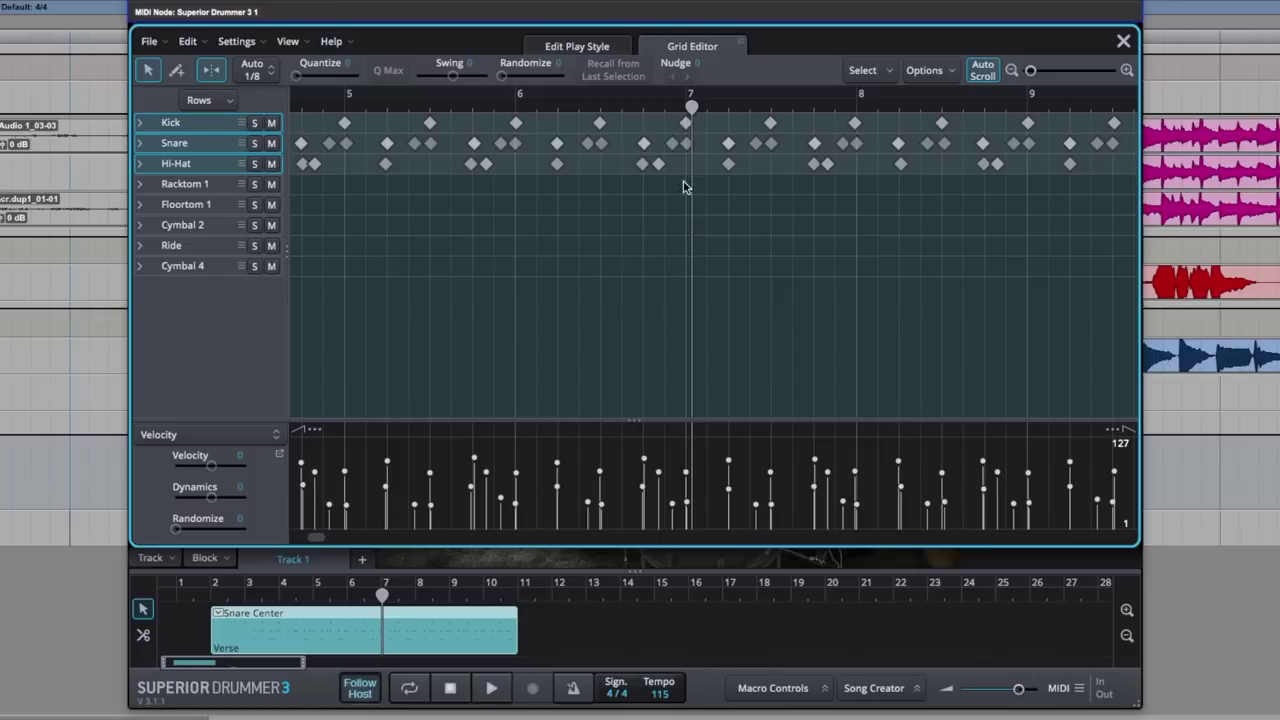
{"action": "left_click_drag", "start_coordinate": [611, 186], "coordinate": [552, 116]}
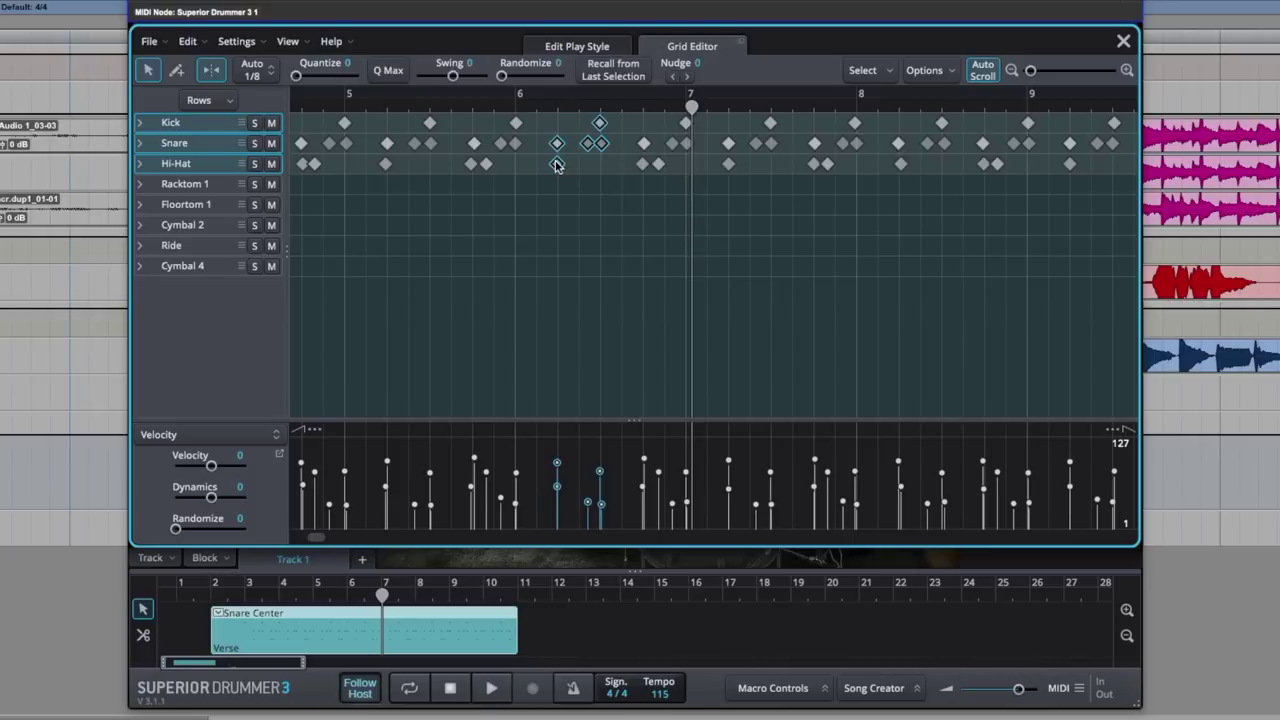
{"action": "right_click", "coordinate": [556, 166]}
{"action": "left_click", "coordinate": [658, 220]}
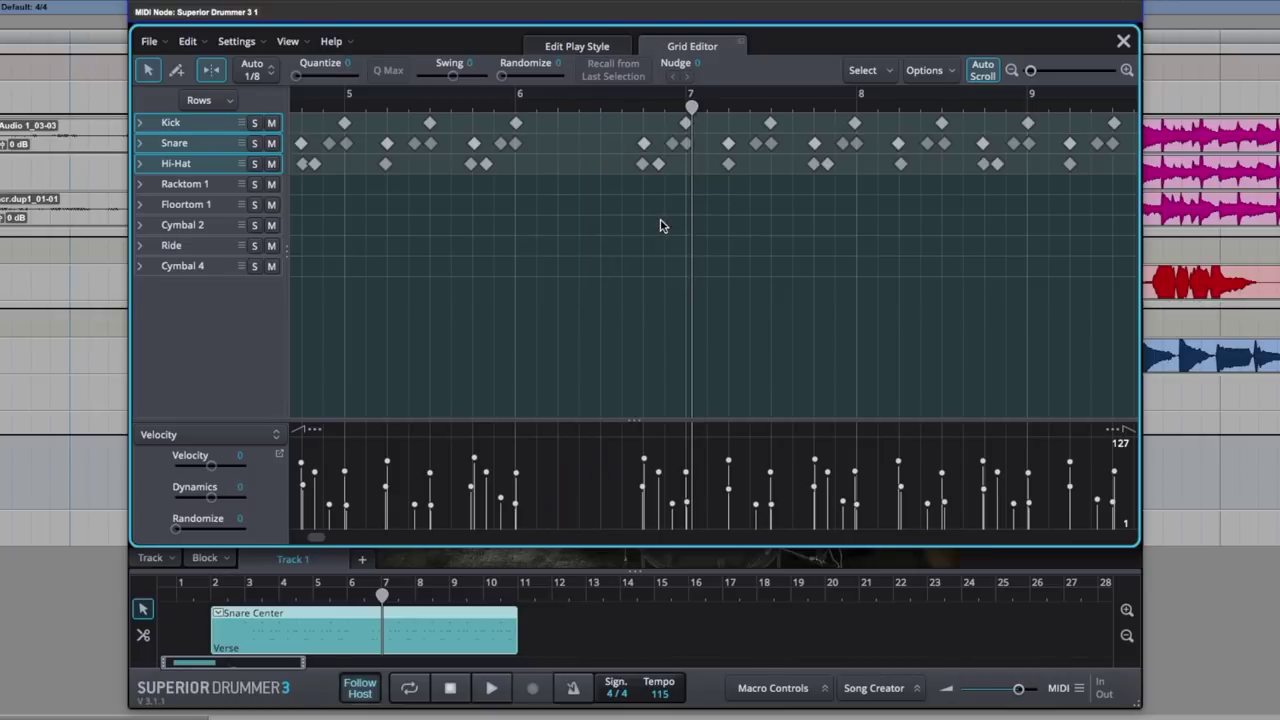
{"action": "key", "text": "space"}
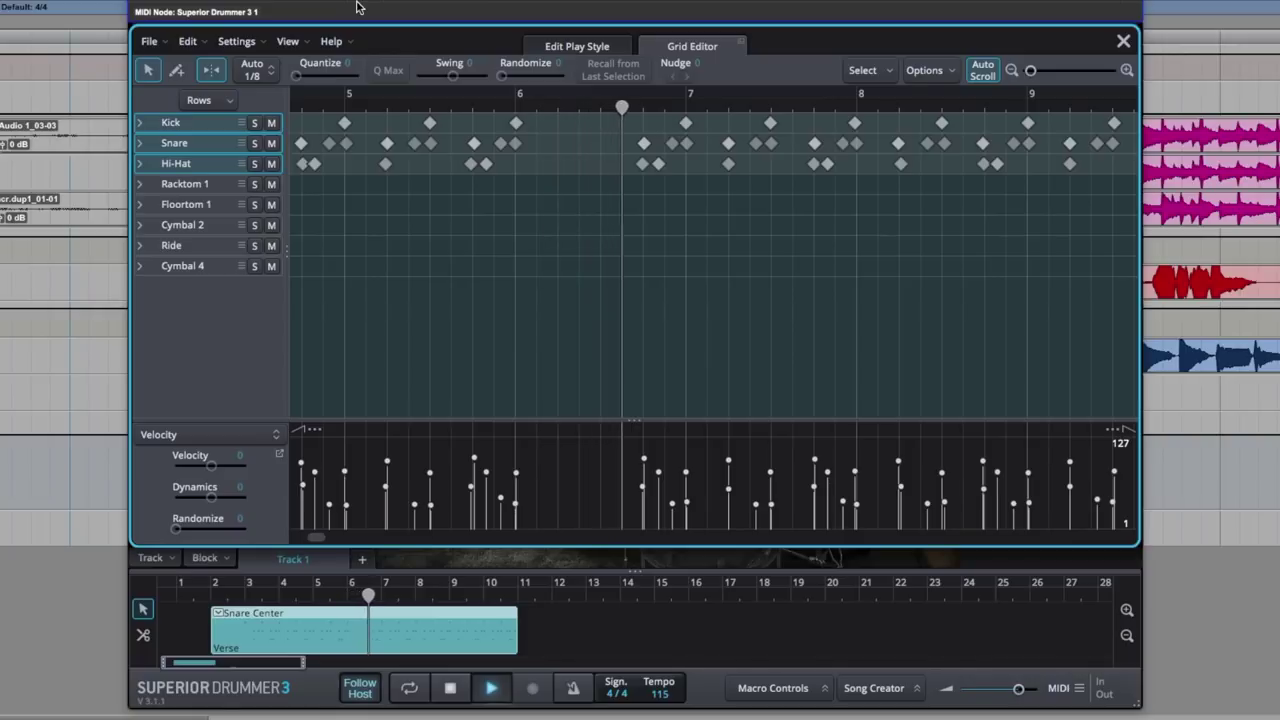
{"action": "key", "text": "space"}
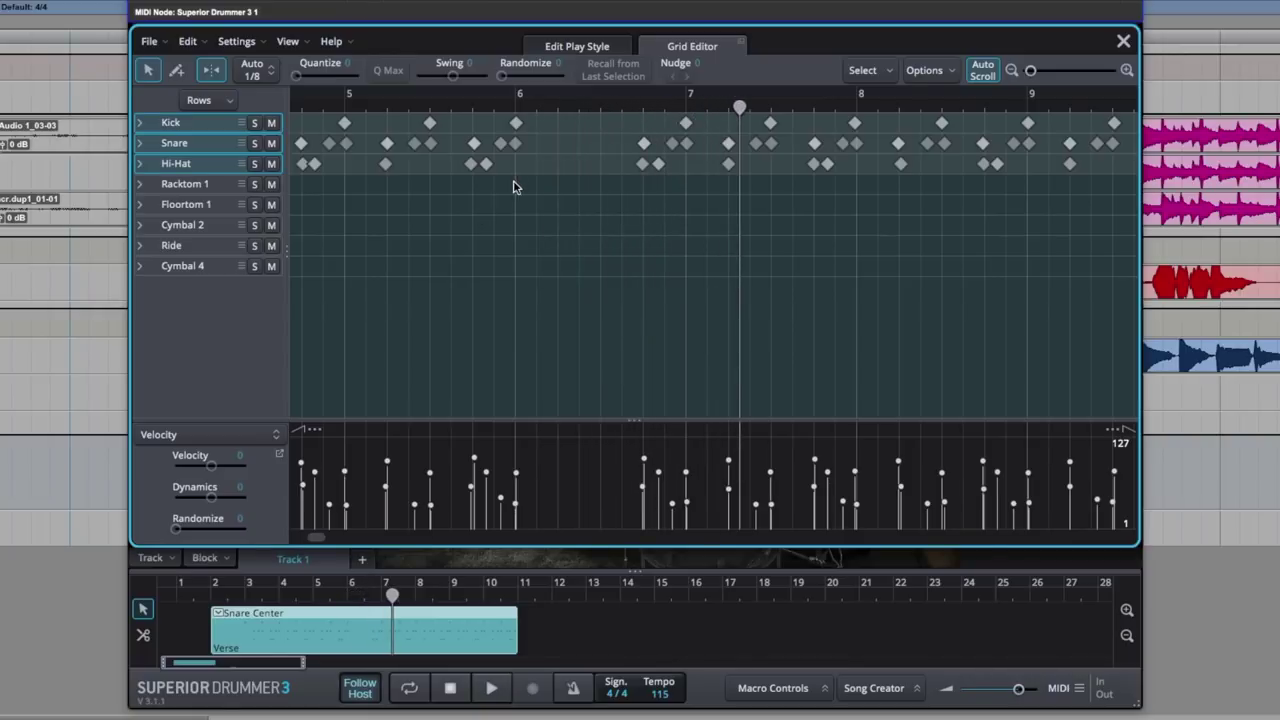
Copy a Closed Pedal hi-hat hit onto the Open Edge 2 row at bar 6 and play it back.
{"action": "left_click", "coordinate": [141, 165]}
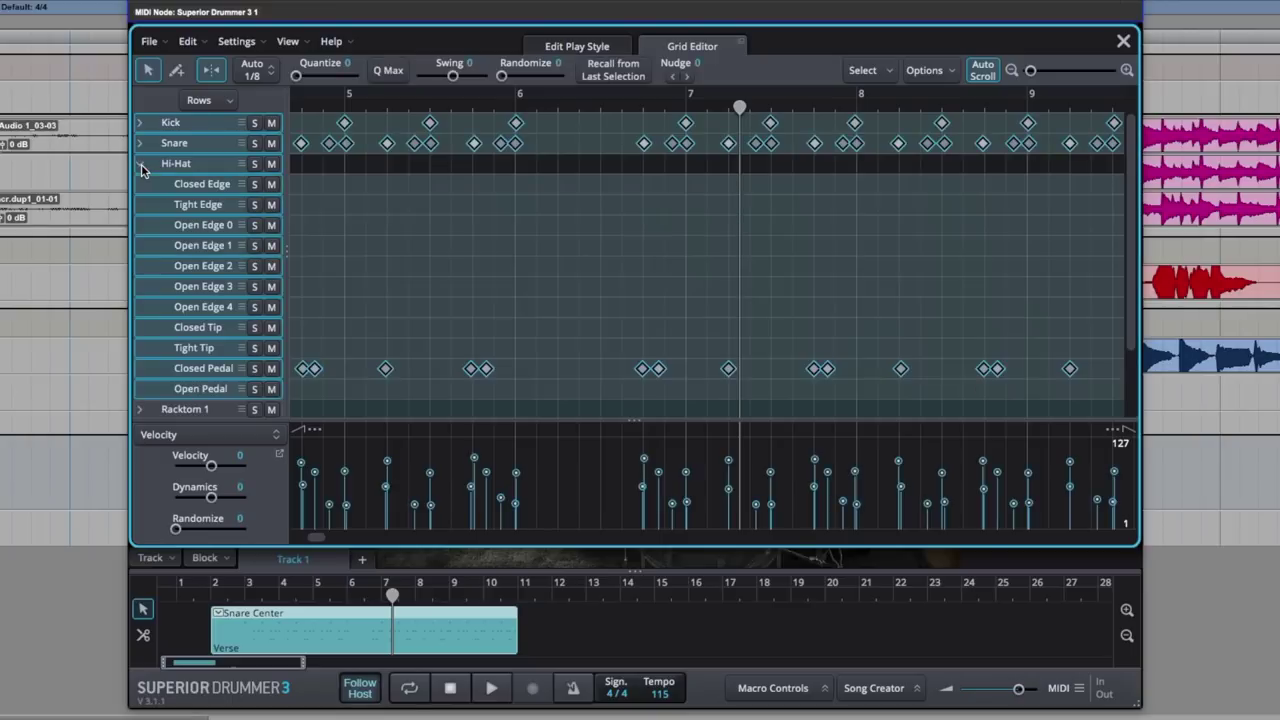
{"action": "left_click", "coordinate": [443, 293]}
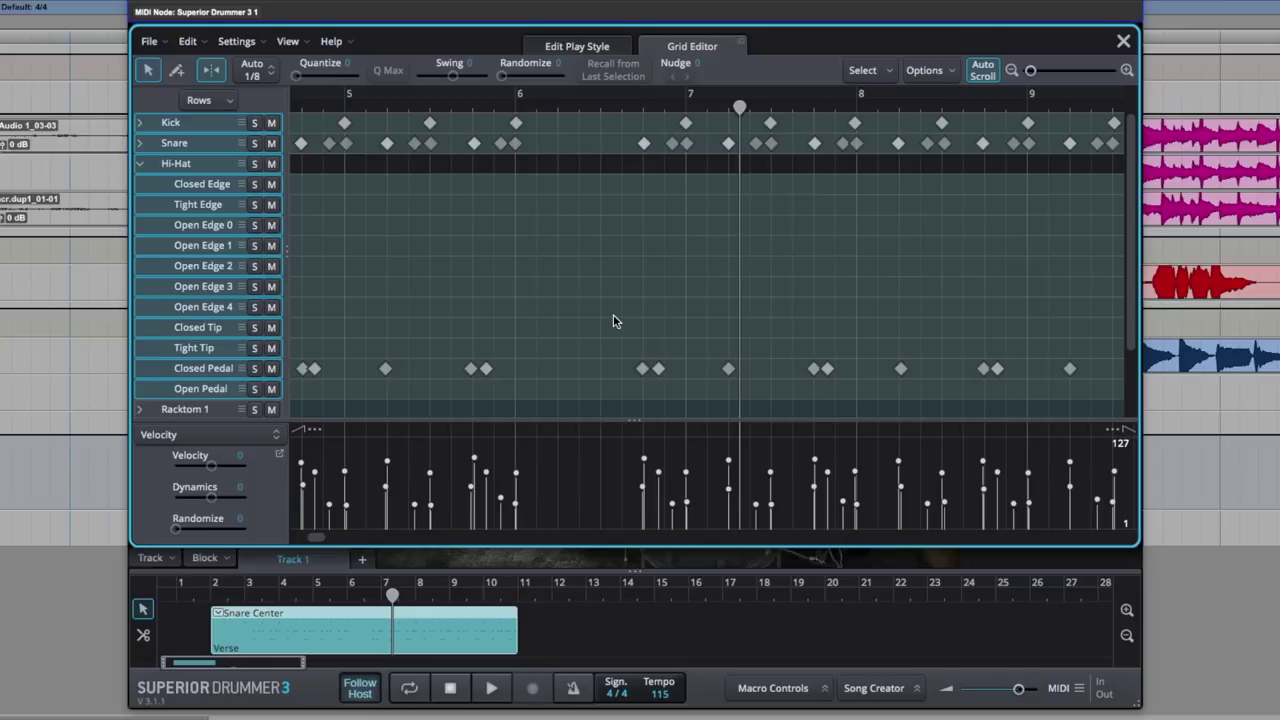
{"action": "left_click", "coordinate": [486, 369]}
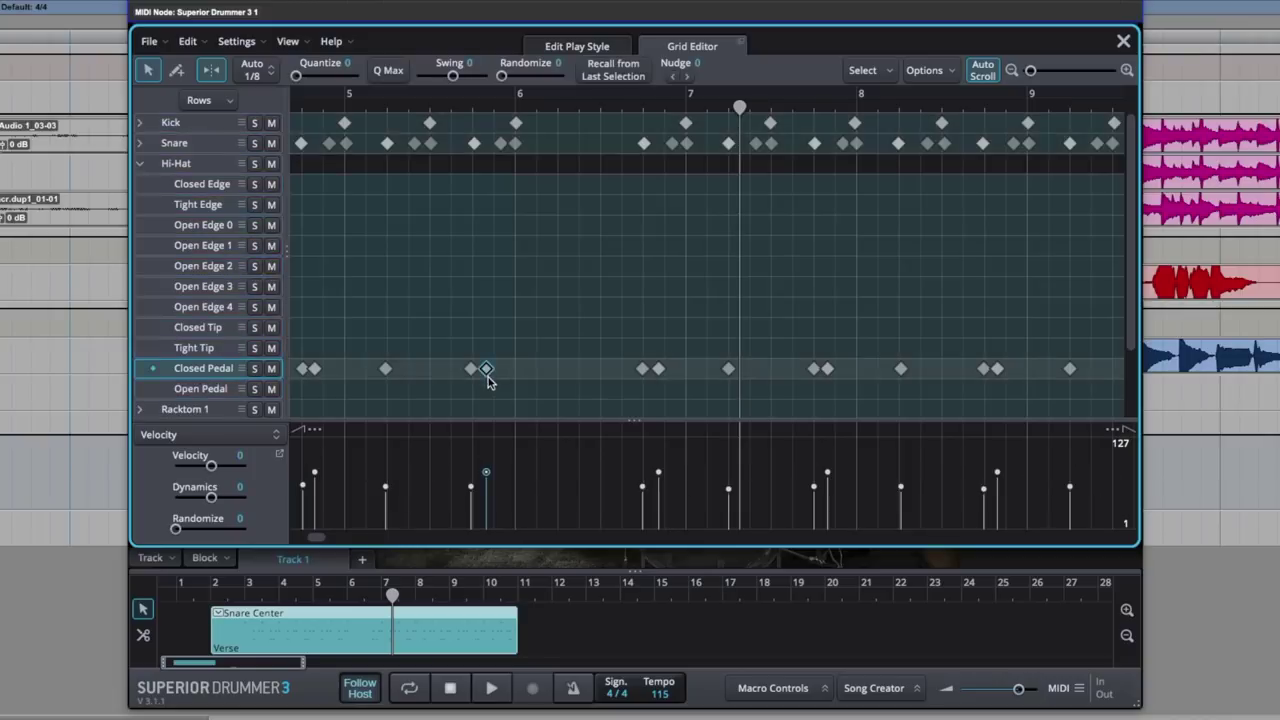
{"action": "left_click_drag", "start_coordinate": [486, 372], "coordinate": [515, 258]}
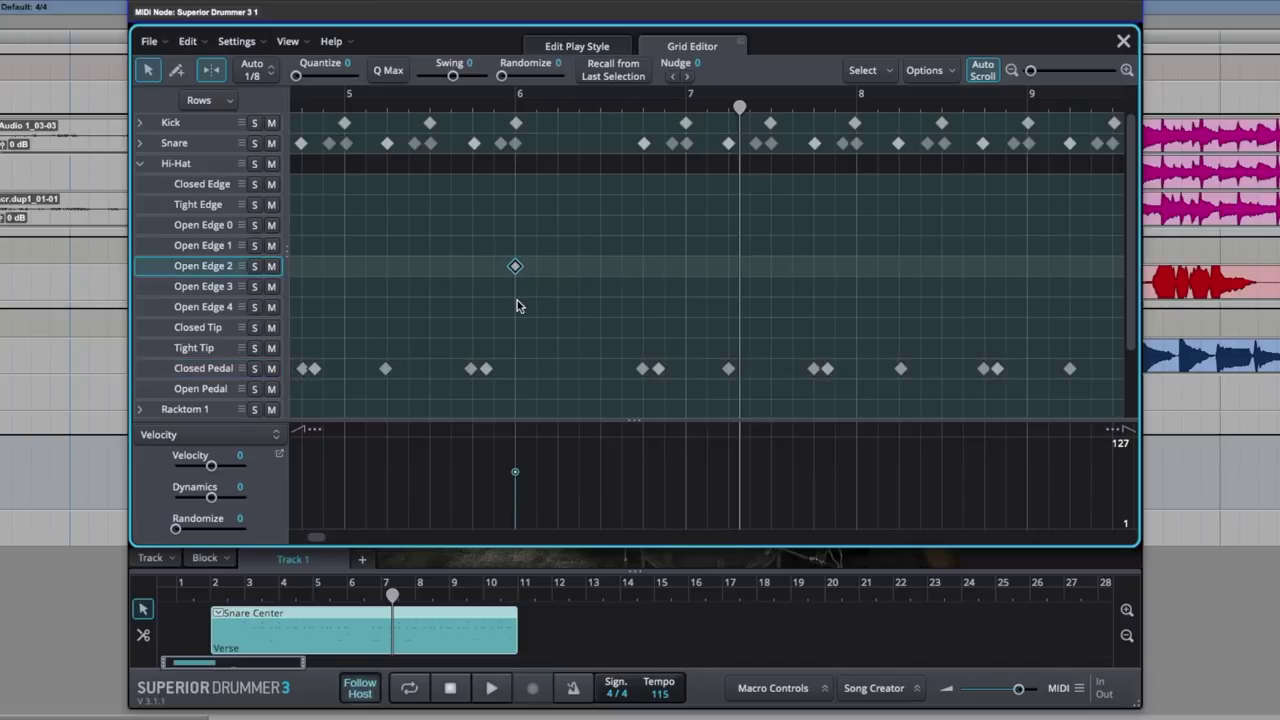
{"action": "key", "text": "space"}
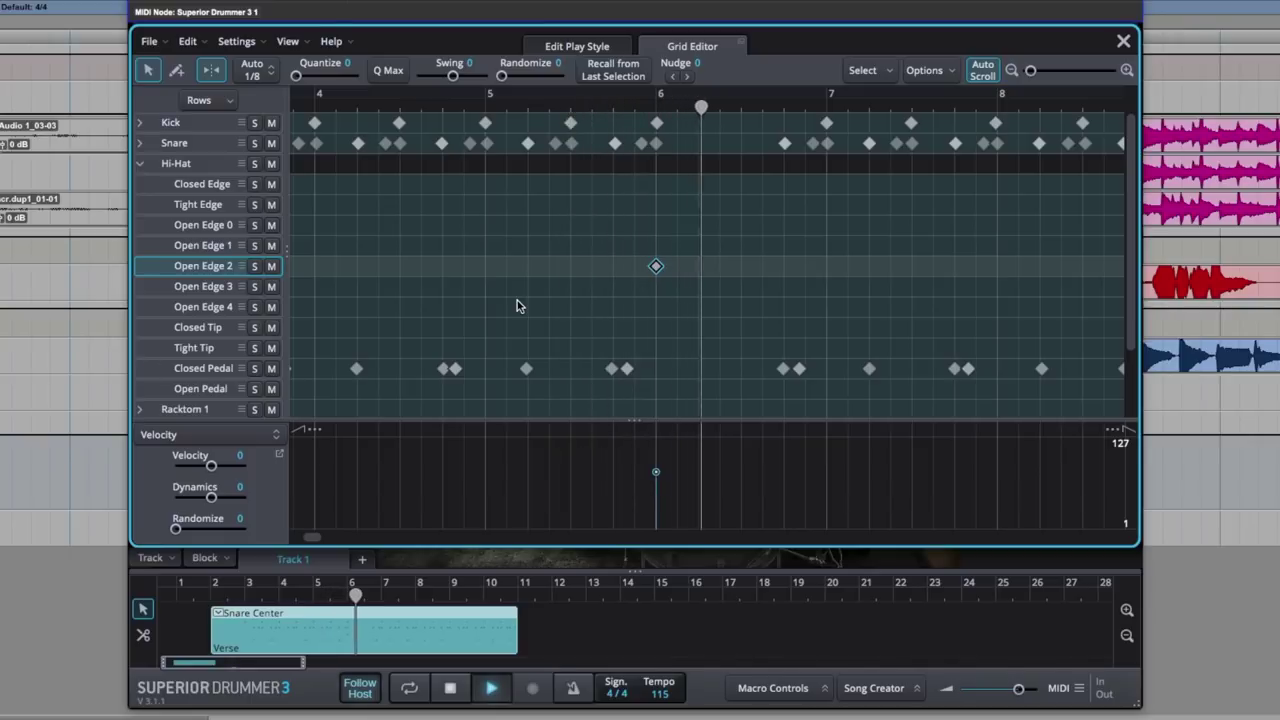
{"action": "key", "text": "space"}
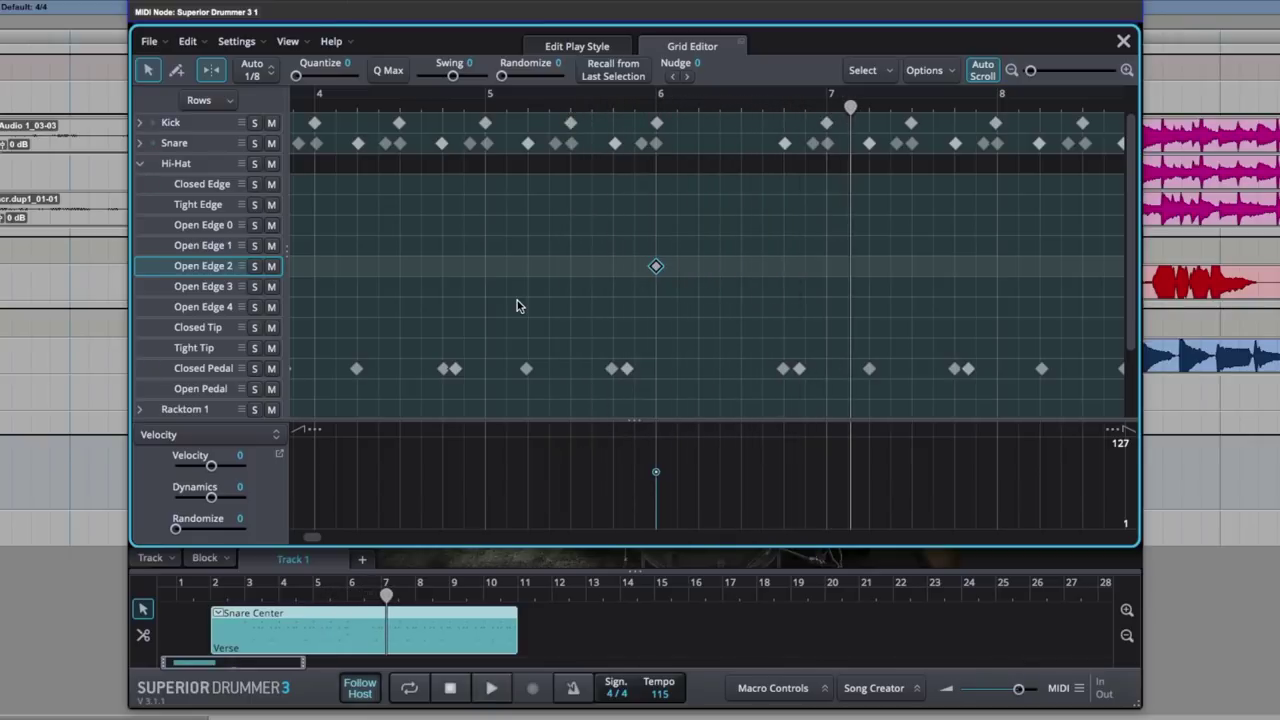
Split the Verse block at bar 7 and Alt-drag a copy of the second part to bar 11.
{"action": "left_click", "coordinate": [1123, 43]}
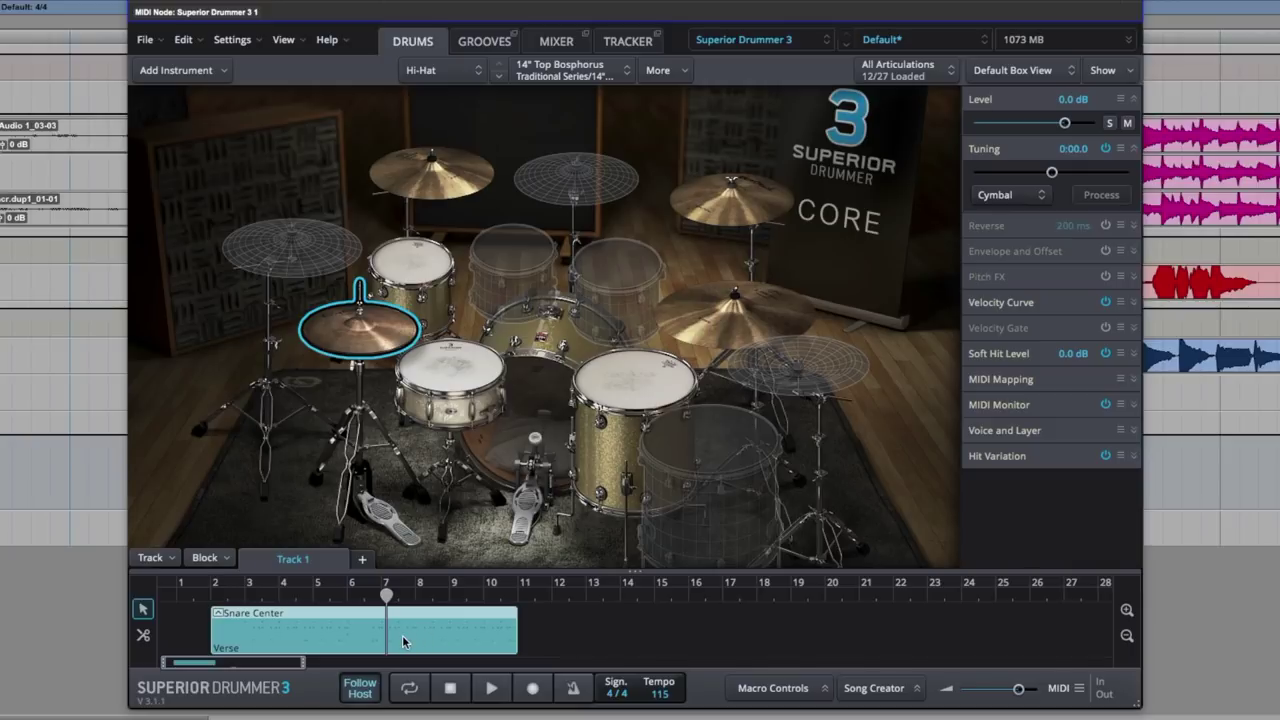
{"action": "left_click", "coordinate": [144, 637]}
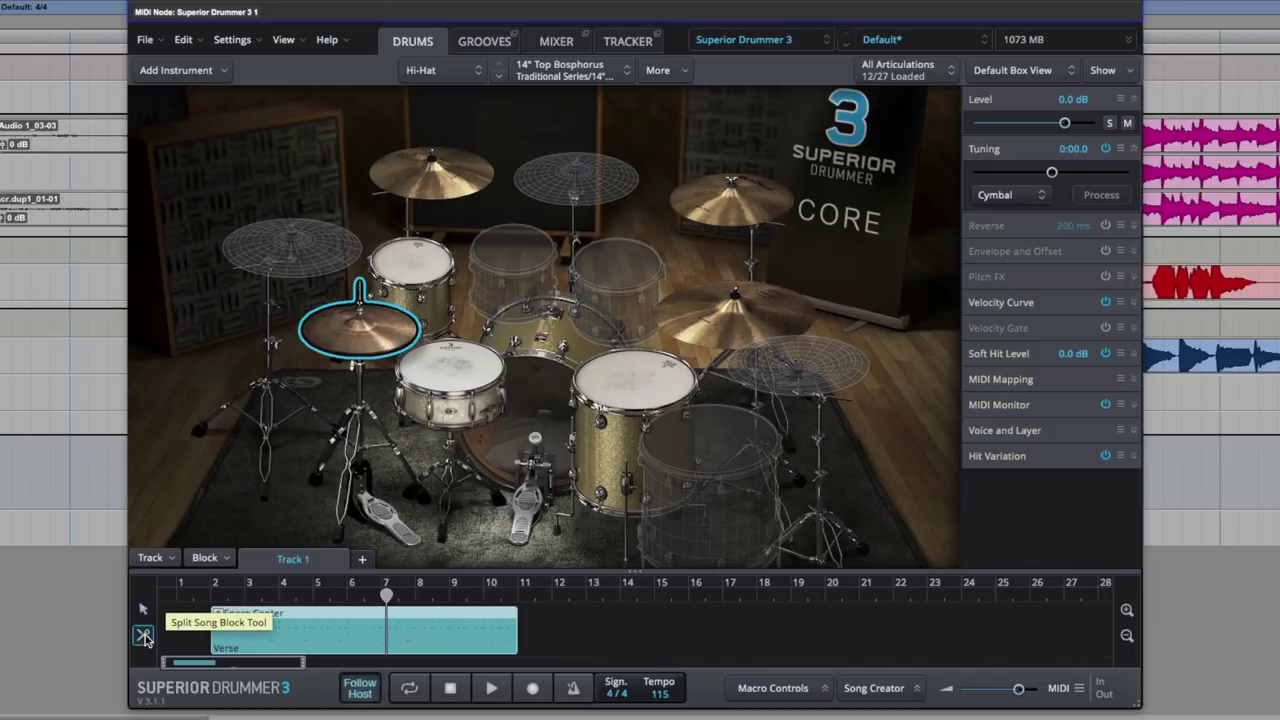
{"action": "left_click", "coordinate": [382, 636]}
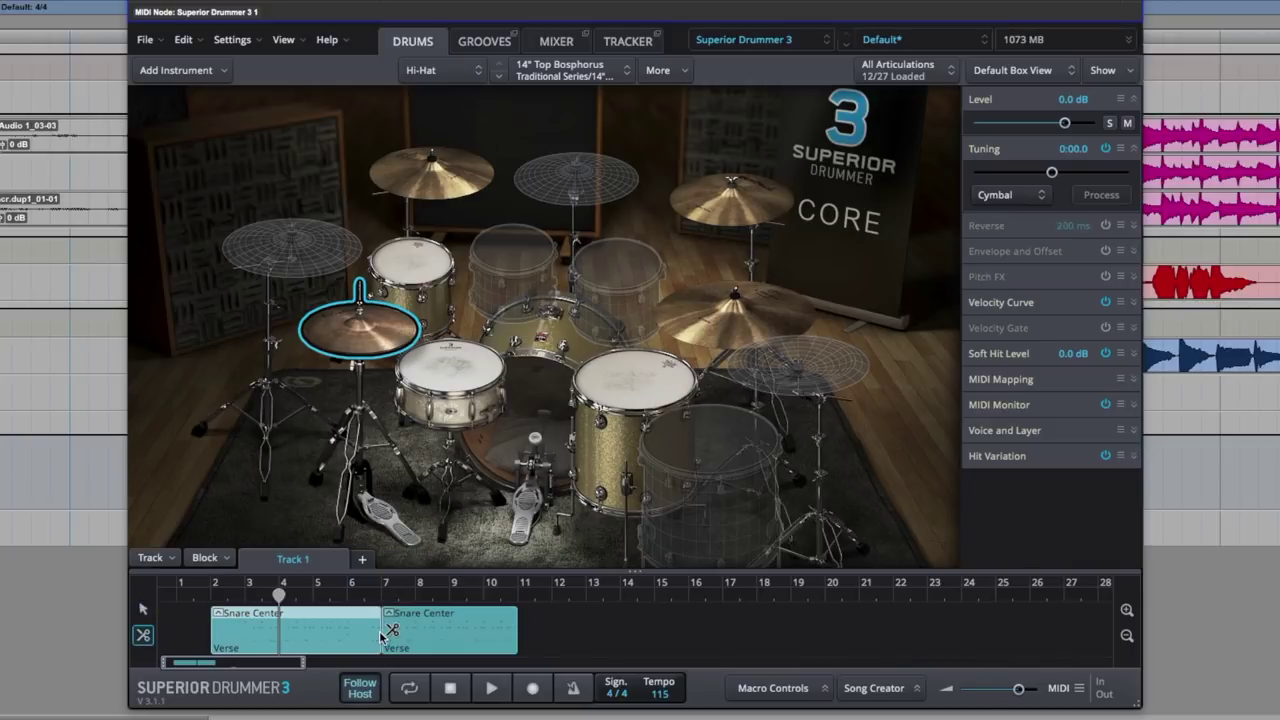
{"action": "left_click", "coordinate": [143, 609]}
{"action": "left_click_drag", "start_coordinate": [431, 630], "coordinate": [571, 636]}
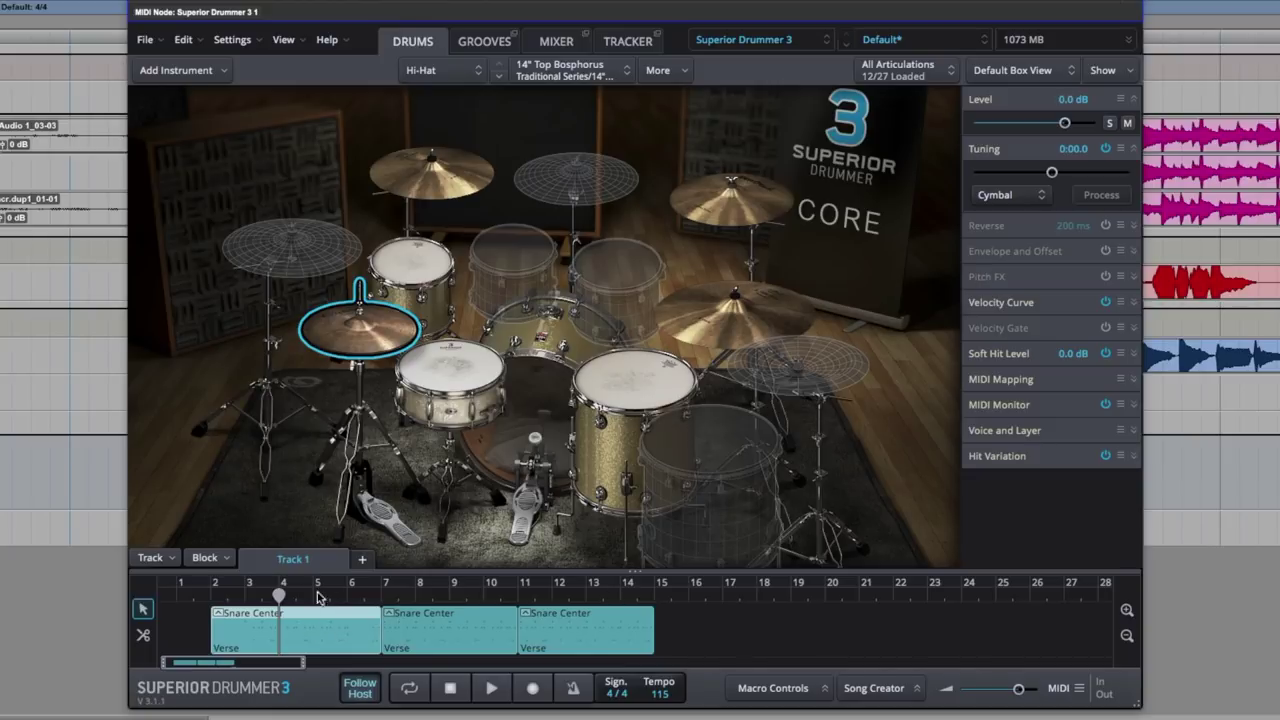
Set the bars 3–7 block's song part to Intro, then select the second Verse block and play the arrangement.
{"action": "left_click", "coordinate": [207, 558]}
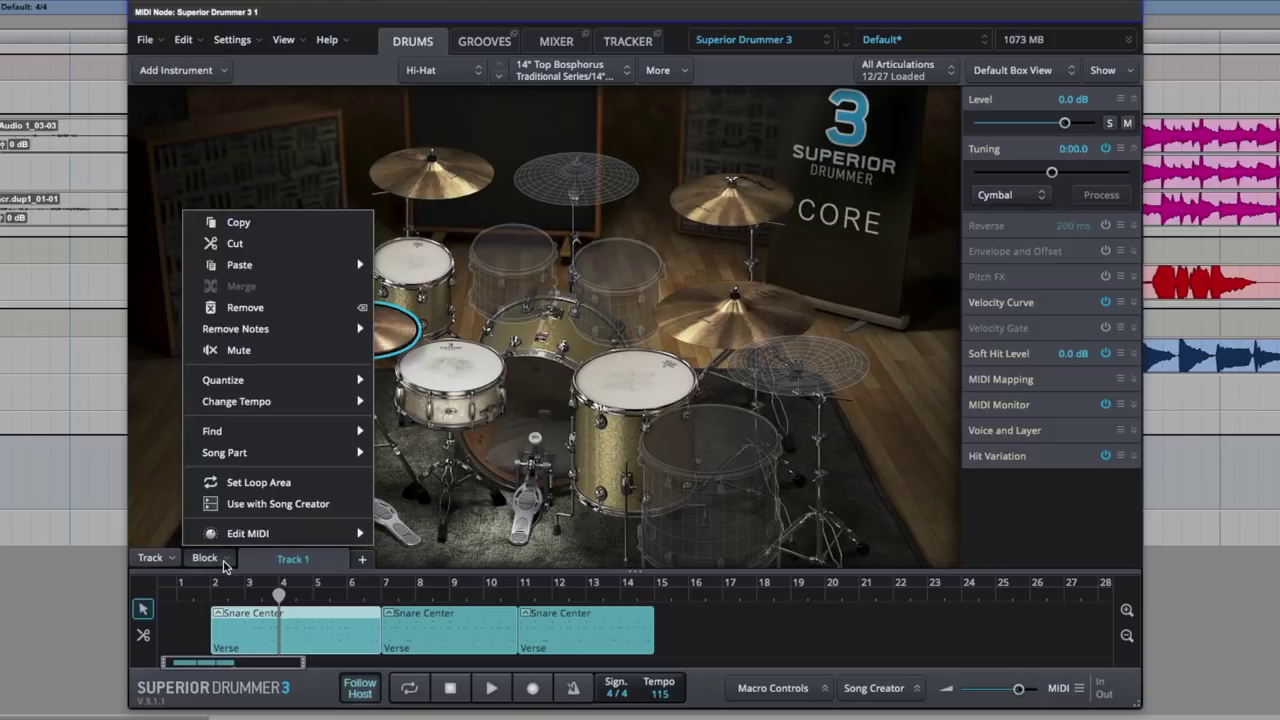
{"action": "mouse_move", "coordinate": [250, 452]}
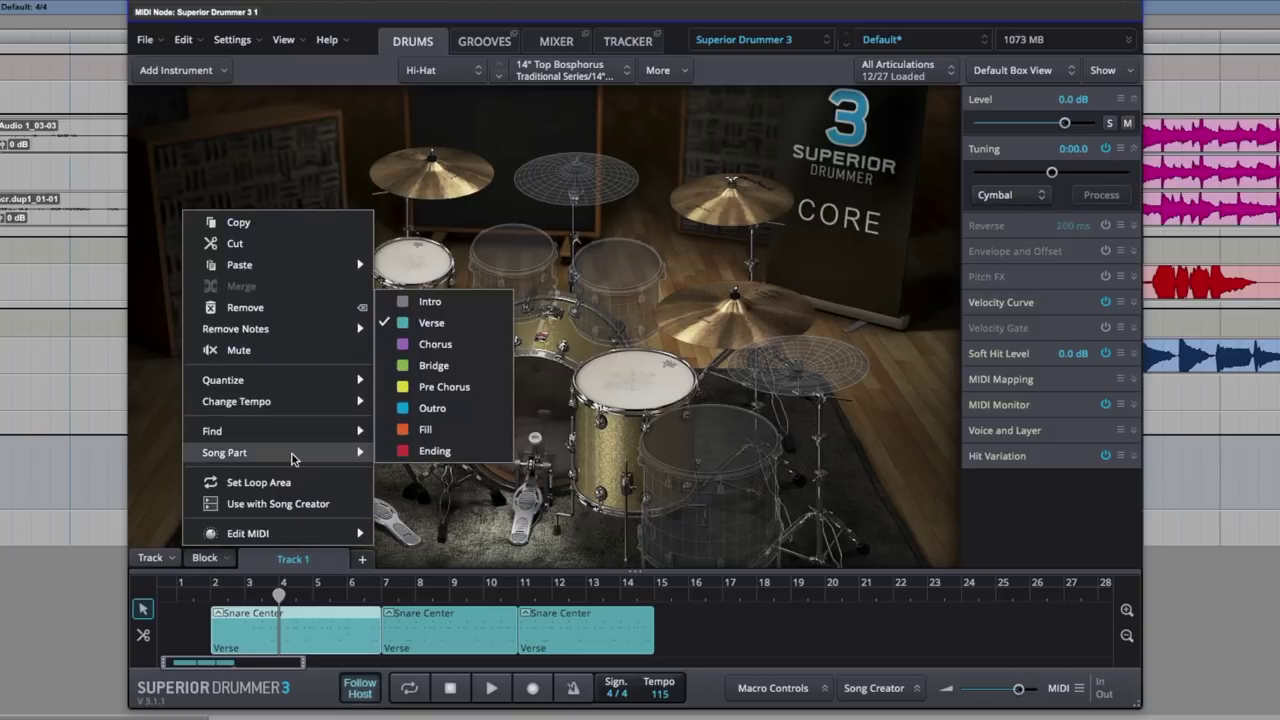
{"action": "left_click", "coordinate": [420, 300]}
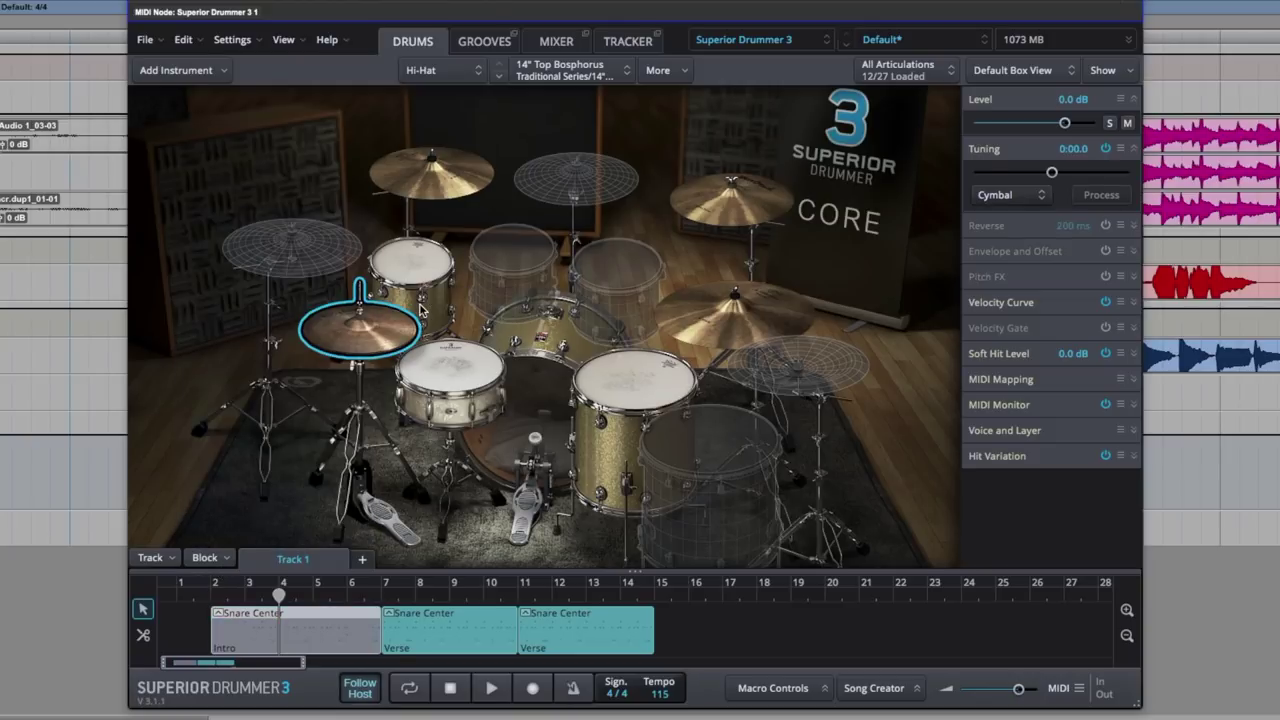
{"action": "left_click", "coordinate": [454, 629]}
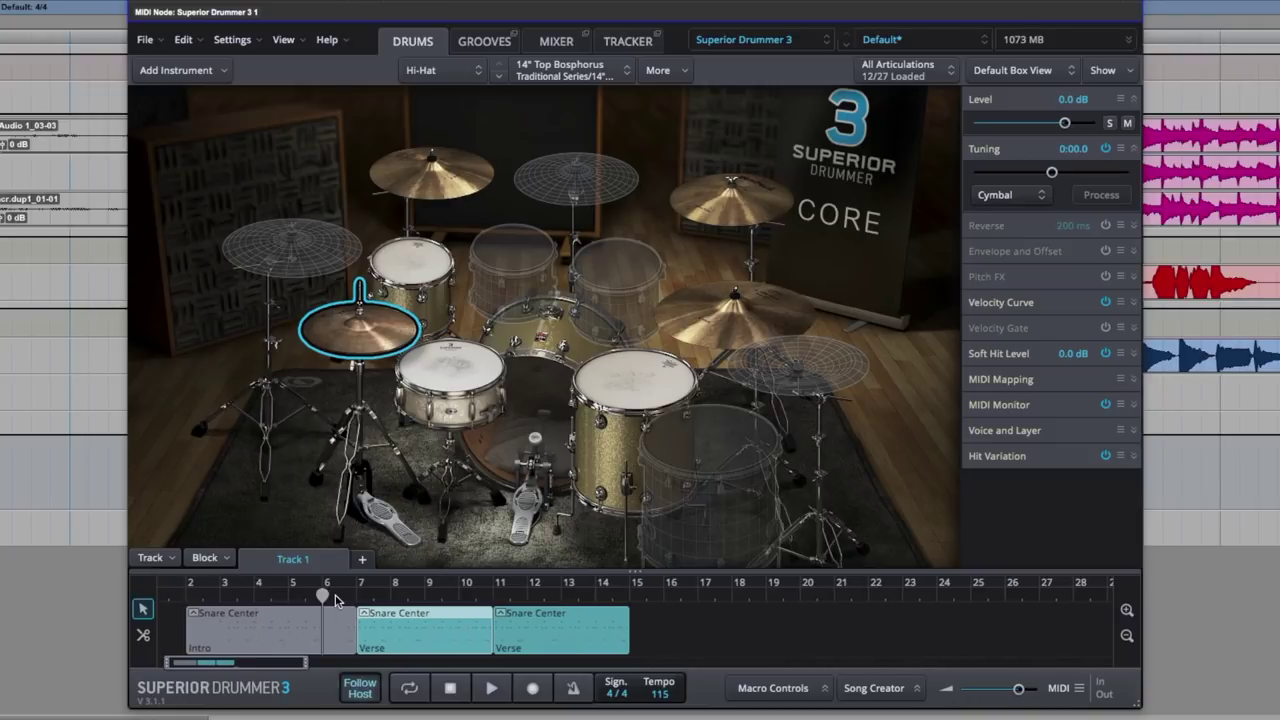
{"action": "key", "text": "space"}
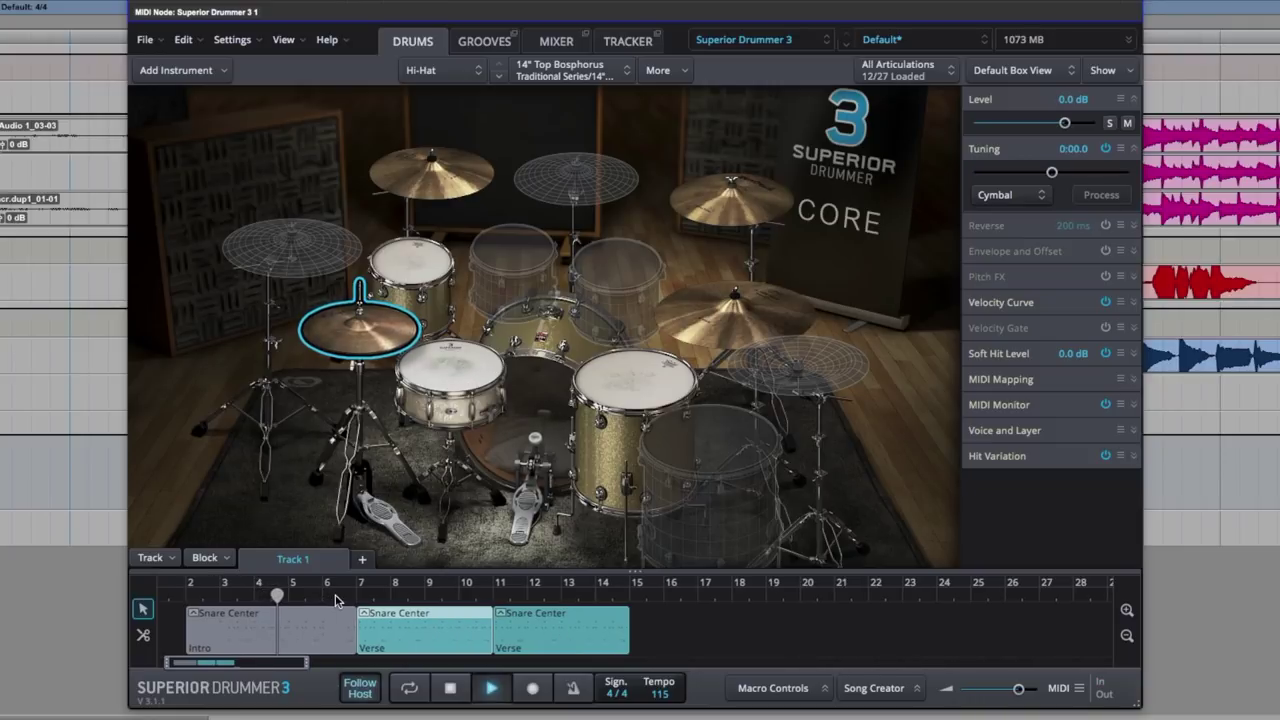